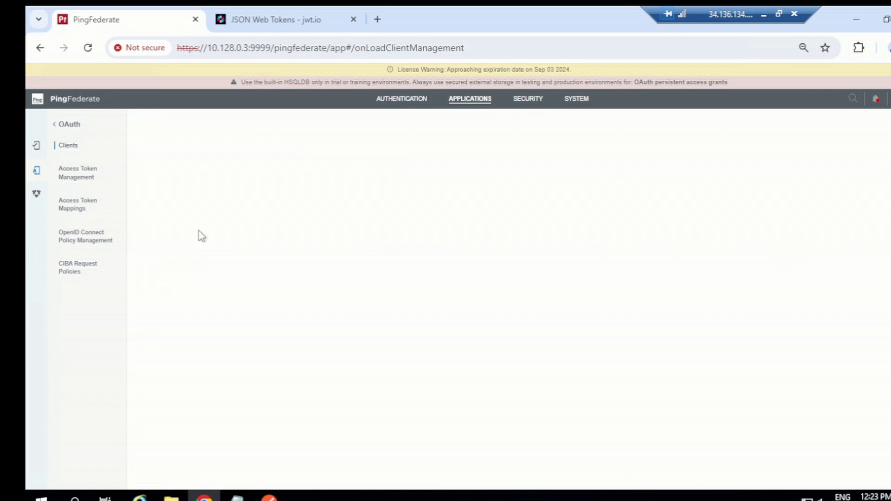
Enter ropc as both the client ID and the name of the new OAuth client
{"action": "left_click", "coordinate": [275, 193]}
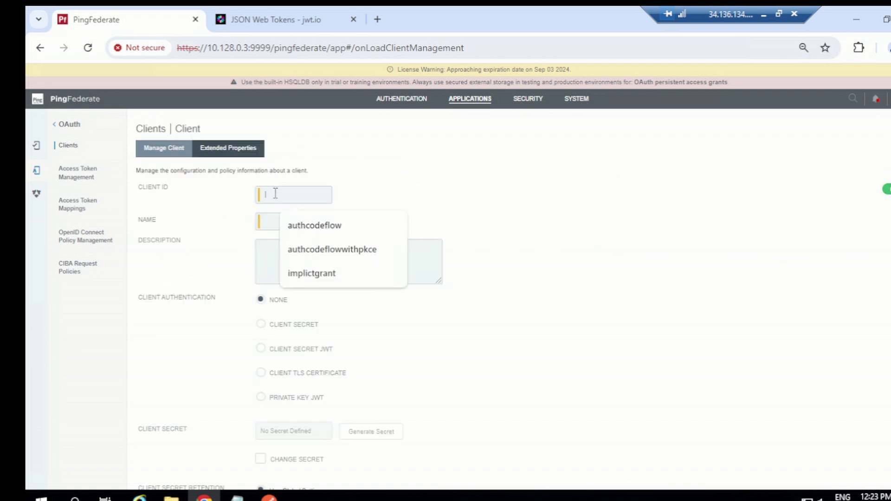
{"action": "type", "text": "a"}
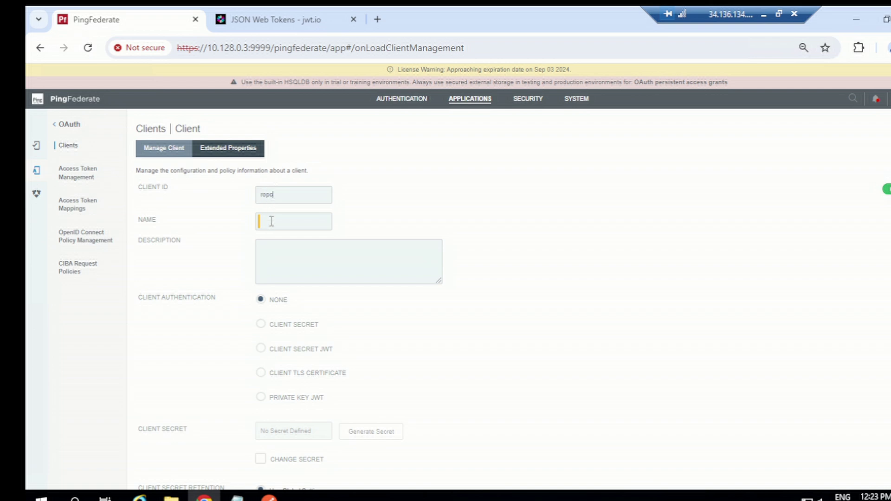
{"action": "left_click", "coordinate": [271, 222]}
{"action": "type", "text": "ropc"}
Set the client authentication to Client Secret, enable changing the secret, and generate a new client secret
{"action": "scroll", "coordinate": [324, 273], "scroll_direction": "down", "scroll_amount": 2}
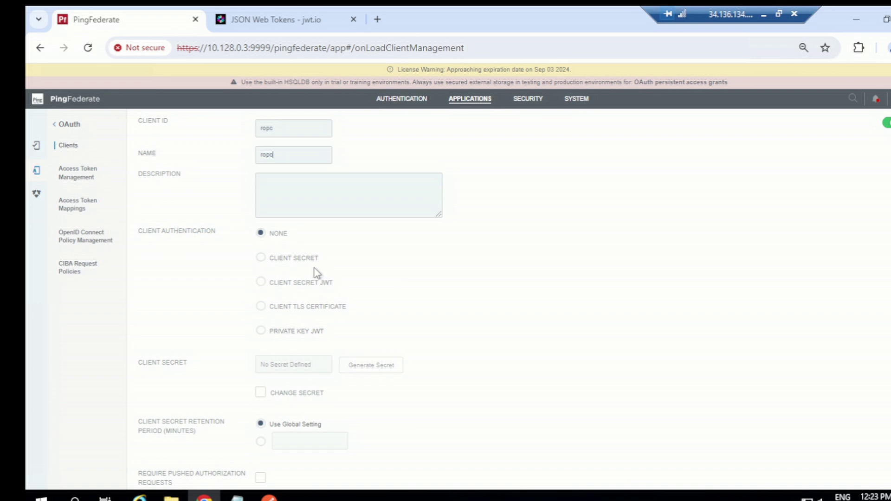
{"action": "left_click", "coordinate": [260, 258]}
{"action": "scroll", "coordinate": [455, 285], "scroll_direction": "down", "scroll_amount": 3}
{"action": "left_click", "coordinate": [260, 262]}
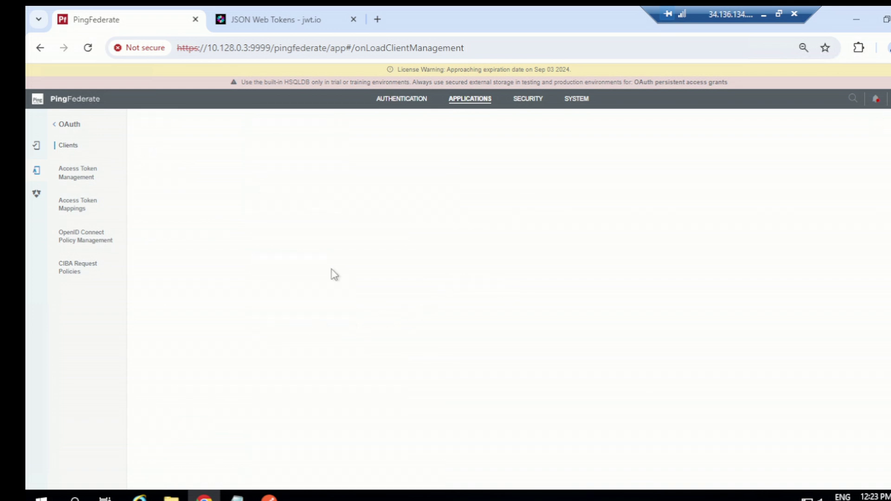
{"action": "left_click", "coordinate": [430, 237]}
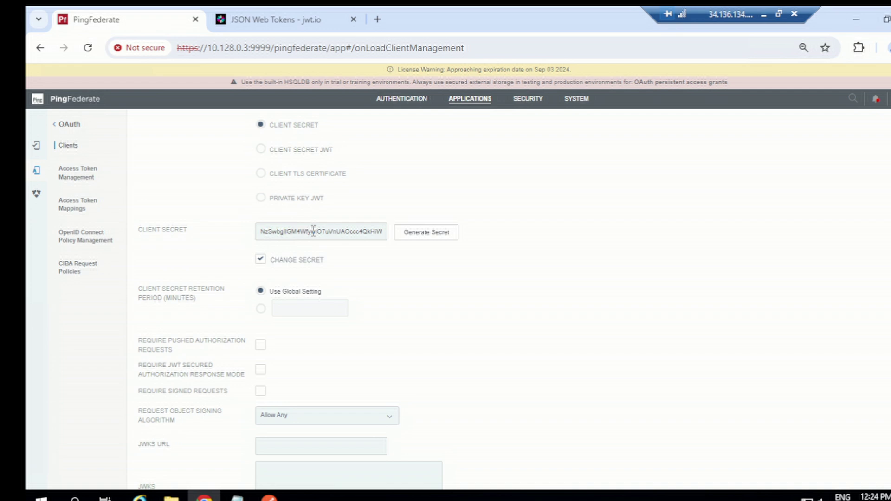
Copy the generated client secret into the Notepad file 3, under new client_id: and client_secret: labels
{"action": "double_click", "coordinate": [314, 230]}
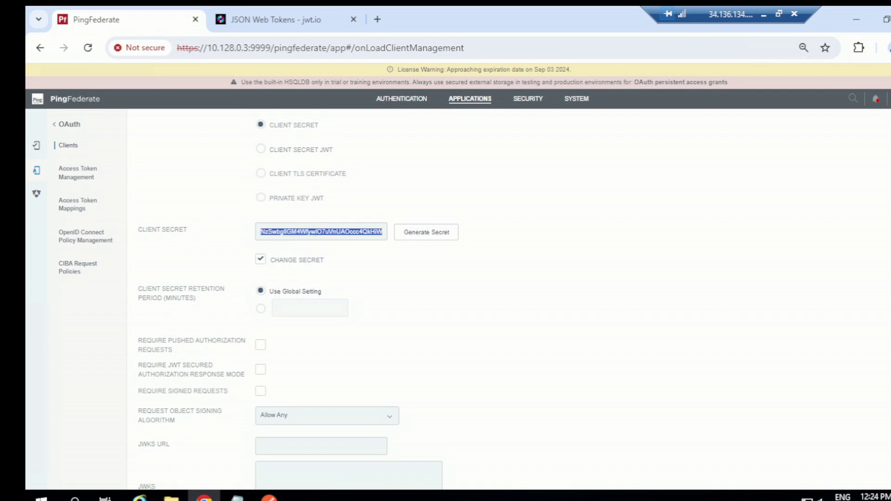
{"action": "left_click", "coordinate": [236, 497]}
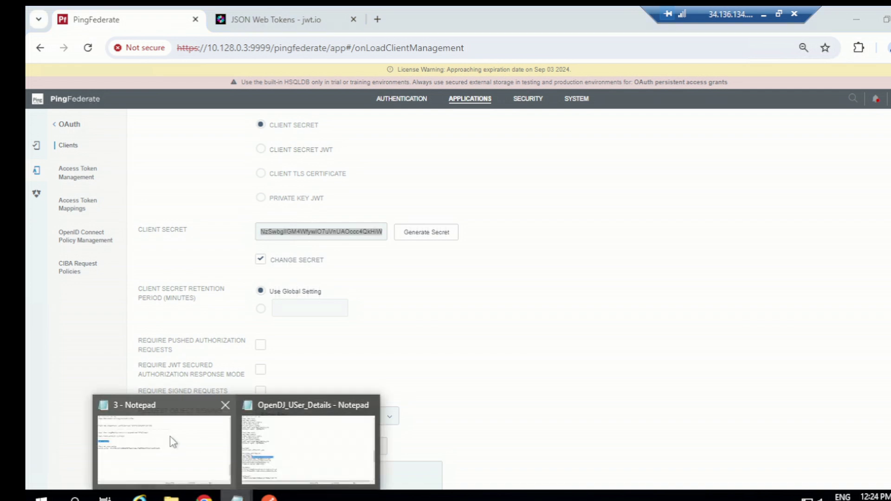
{"action": "left_click", "coordinate": [173, 442]}
{"action": "left_click", "coordinate": [168, 324]}
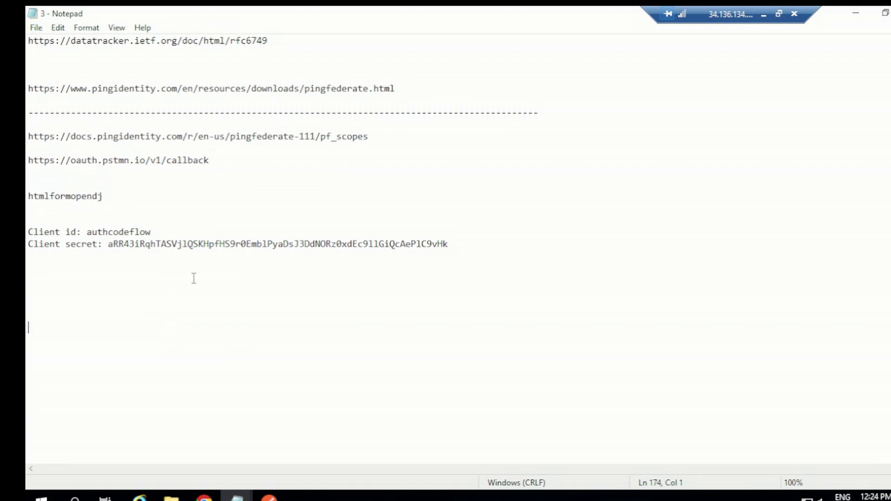
{"action": "type", "text": "client_id:"}
{"action": "key", "text": "Return"}
{"action": "type", "text": "client_secret:"}
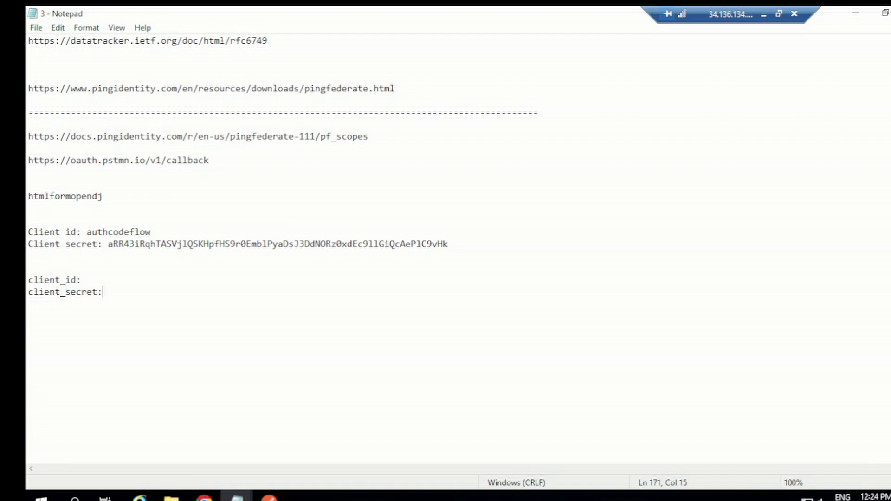
{"action": "key", "text": "ctrl+v"}
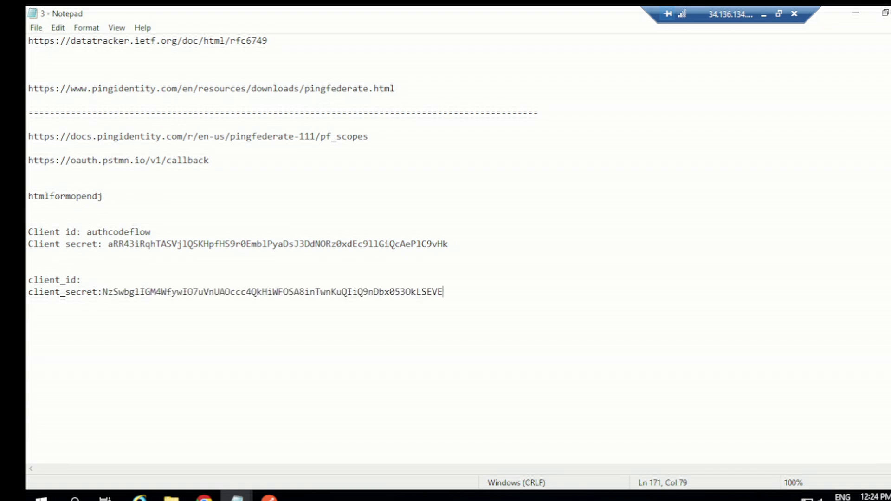
{"action": "left_click", "coordinate": [205, 497]}
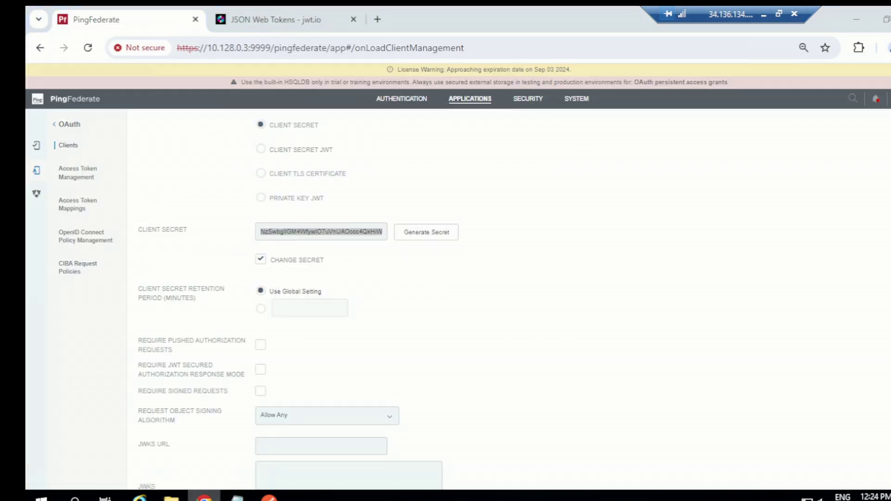
{"action": "left_click", "coordinate": [587, 291]}
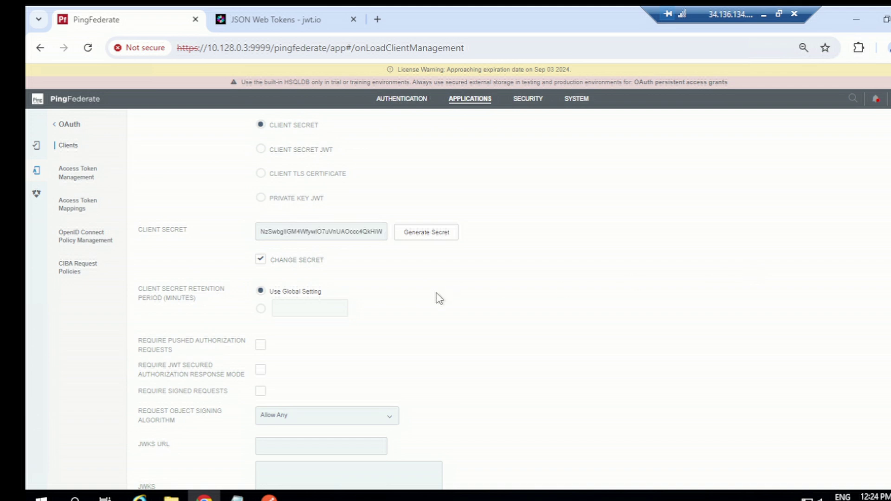
{"action": "scroll", "coordinate": [353, 288], "scroll_direction": "down", "scroll_amount": 1}
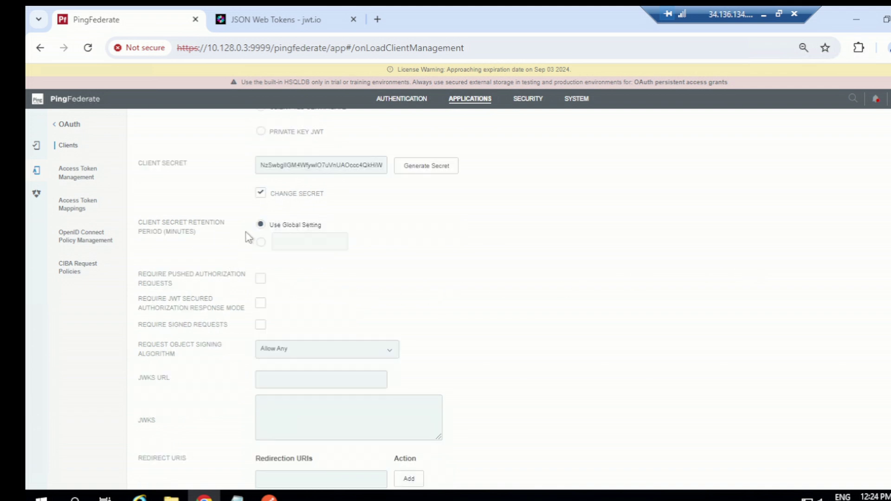
{"action": "scroll", "coordinate": [256, 239], "scroll_direction": "down", "scroll_amount": 1}
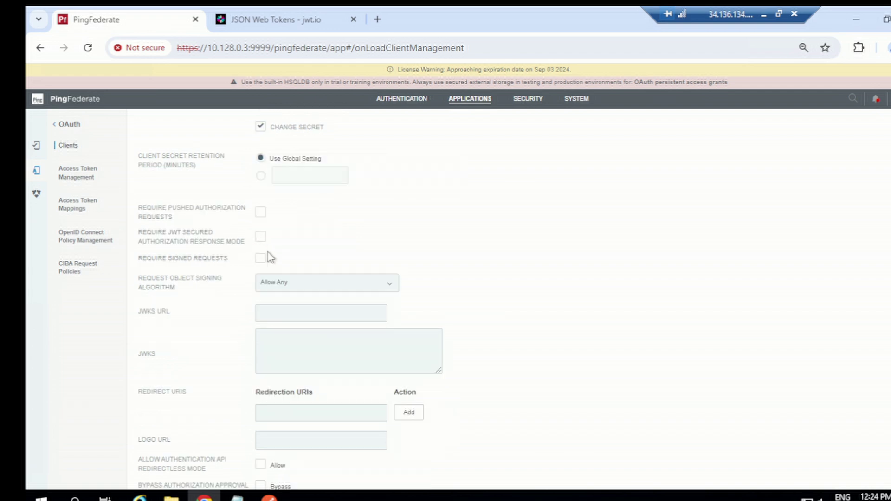
{"action": "scroll", "coordinate": [269, 258], "scroll_direction": "down", "scroll_amount": 2}
{"action": "left_click", "coordinate": [284, 278]}
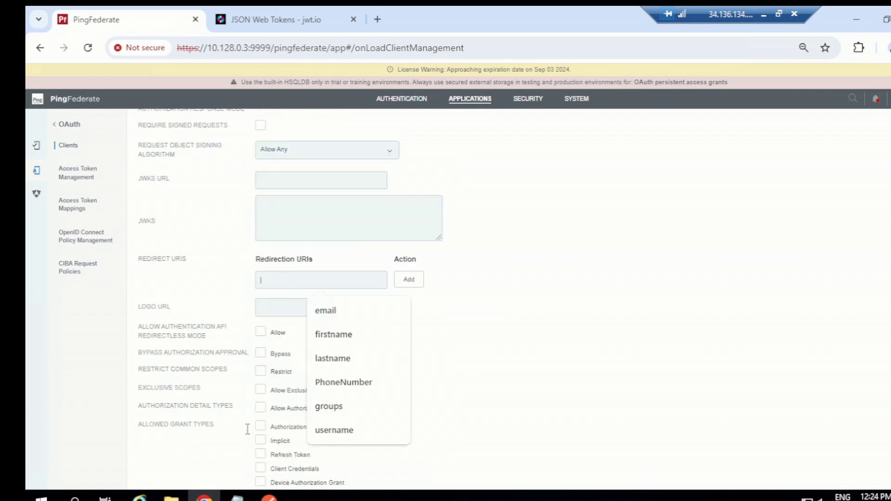
{"action": "left_click", "coordinate": [237, 497]}
{"action": "left_click", "coordinate": [179, 448]}
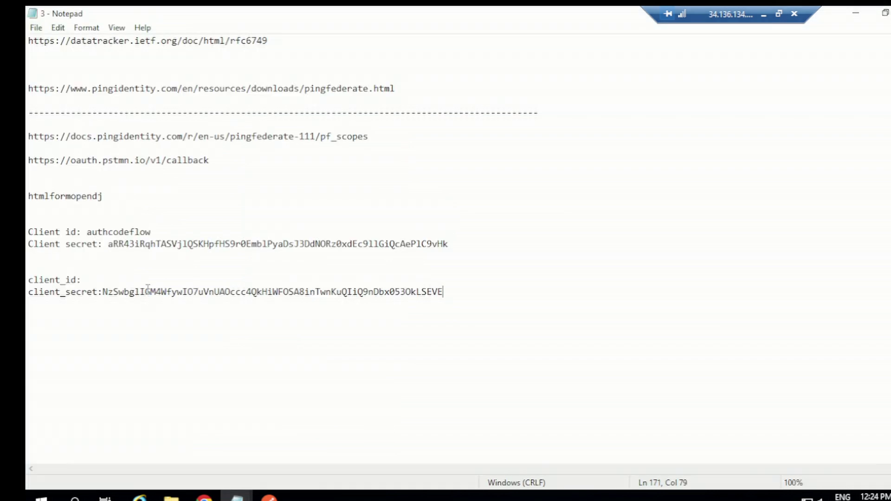
{"action": "left_click_drag", "start_coordinate": [210, 161], "coordinate": [27, 167]}
{"action": "key", "text": "ctrl+c"}
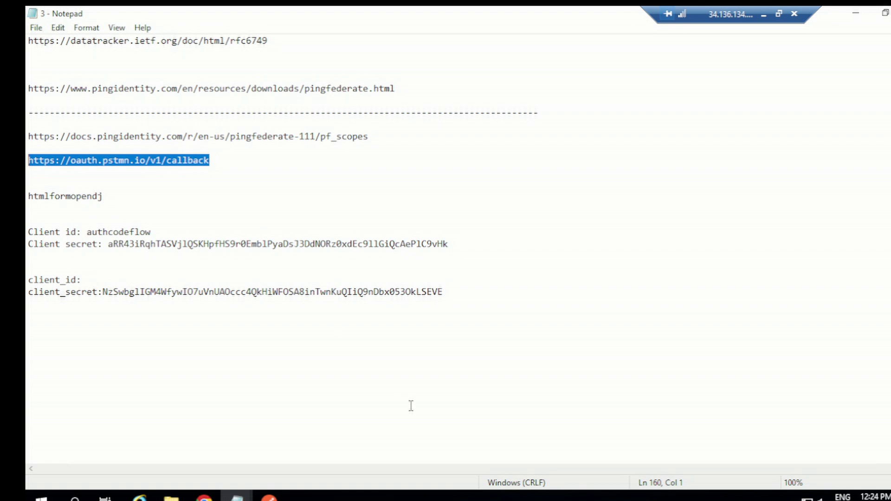
{"action": "left_click", "coordinate": [204, 496]}
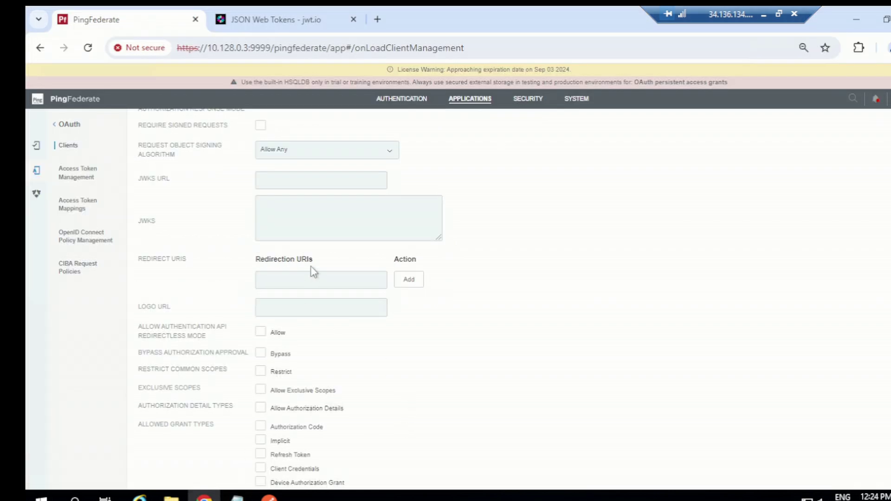
{"action": "left_click", "coordinate": [289, 279]}
{"action": "key", "text": "ctrl+v"}
{"action": "left_click", "coordinate": [413, 285]}
Enable bypassing of authorization approval and allow the Resource Owner Password Credentials grant type
{"action": "scroll", "coordinate": [399, 320], "scroll_direction": "down", "scroll_amount": 3}
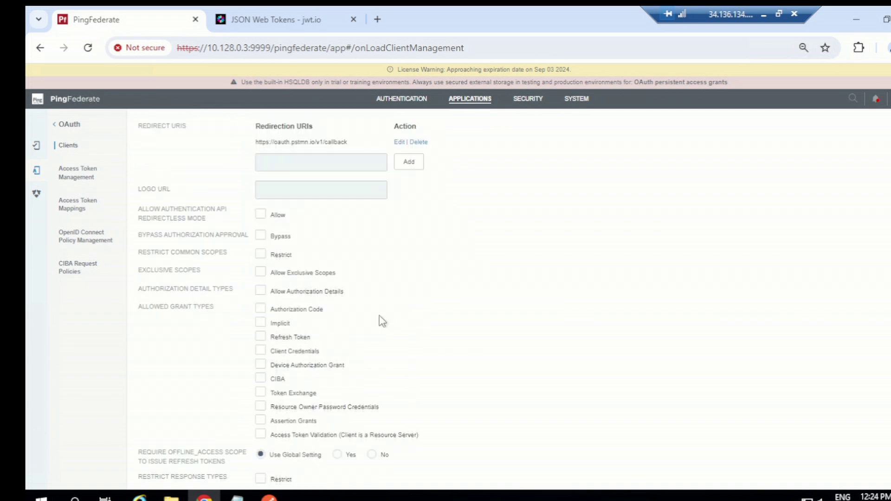
{"action": "left_click", "coordinate": [259, 237]}
{"action": "scroll", "coordinate": [349, 312], "scroll_direction": "down", "scroll_amount": 1}
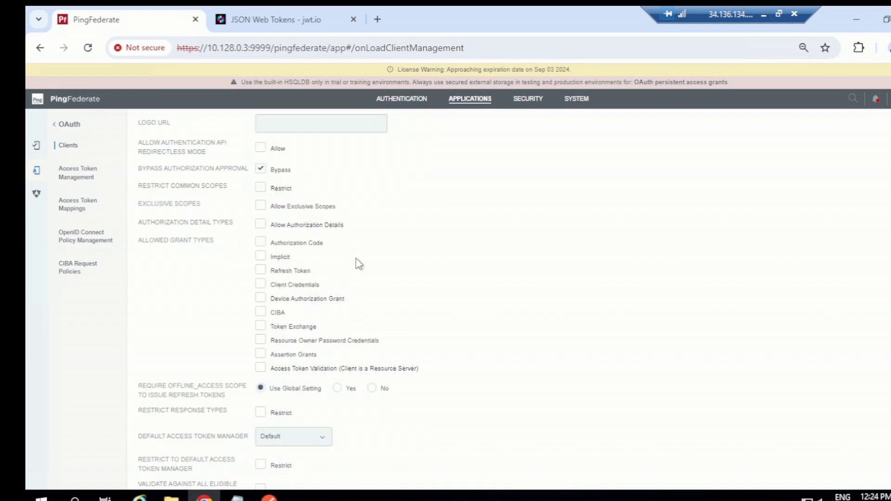
{"action": "scroll", "coordinate": [359, 264], "scroll_direction": "down", "scroll_amount": 1}
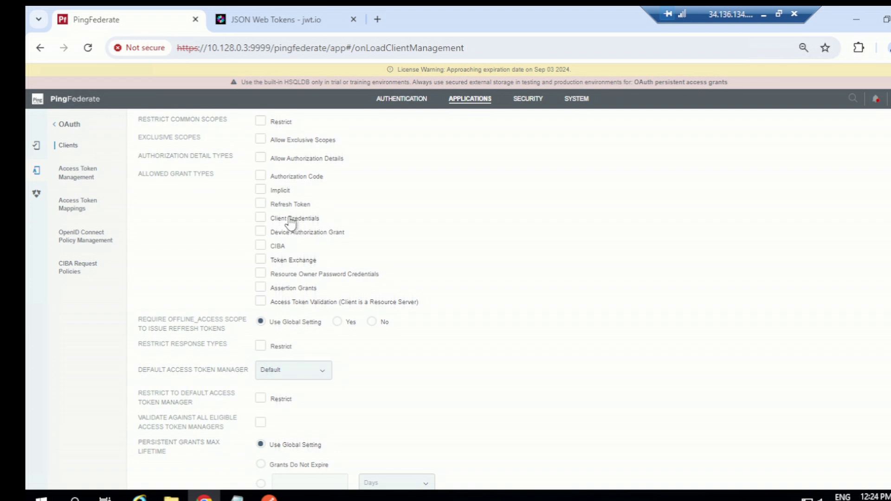
{"action": "left_click", "coordinate": [260, 274]}
Set the client's default access token manager to testATM
{"action": "scroll", "coordinate": [482, 330], "scroll_direction": "down", "scroll_amount": 1}
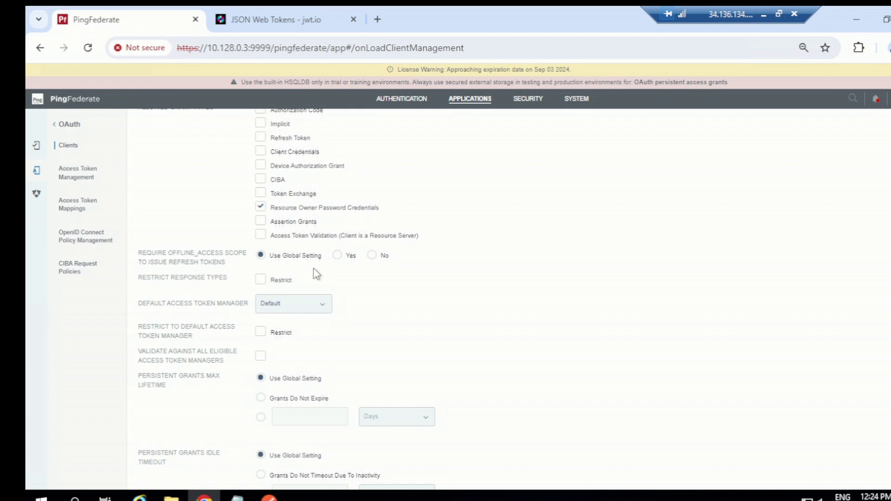
{"action": "scroll", "coordinate": [214, 242], "scroll_direction": "up", "scroll_amount": 1}
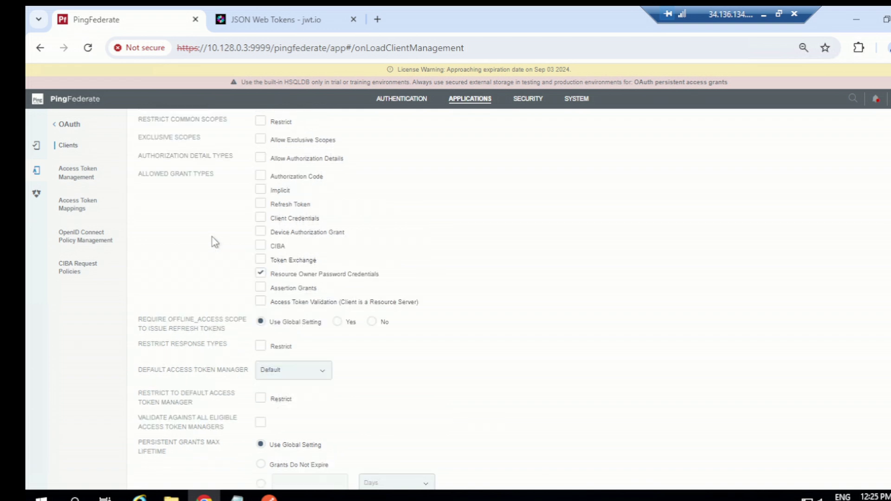
{"action": "scroll", "coordinate": [214, 241], "scroll_direction": "down", "scroll_amount": 2}
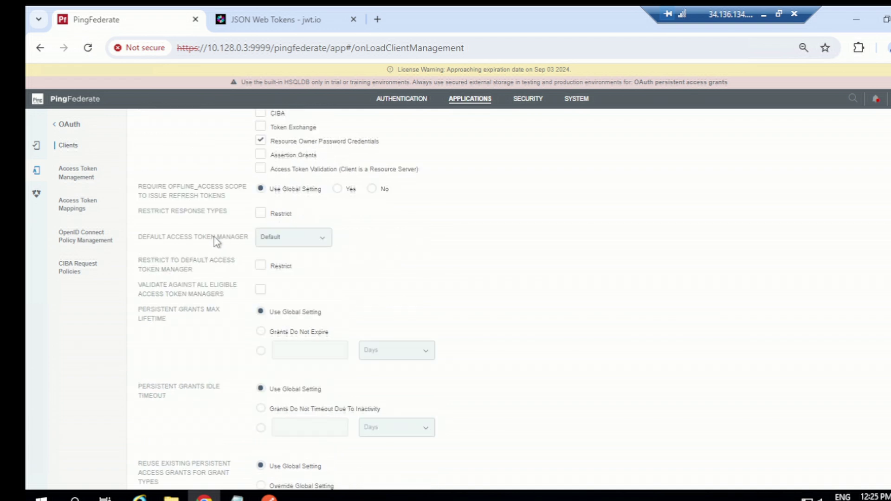
{"action": "scroll", "coordinate": [251, 282], "scroll_direction": "down", "scroll_amount": 1}
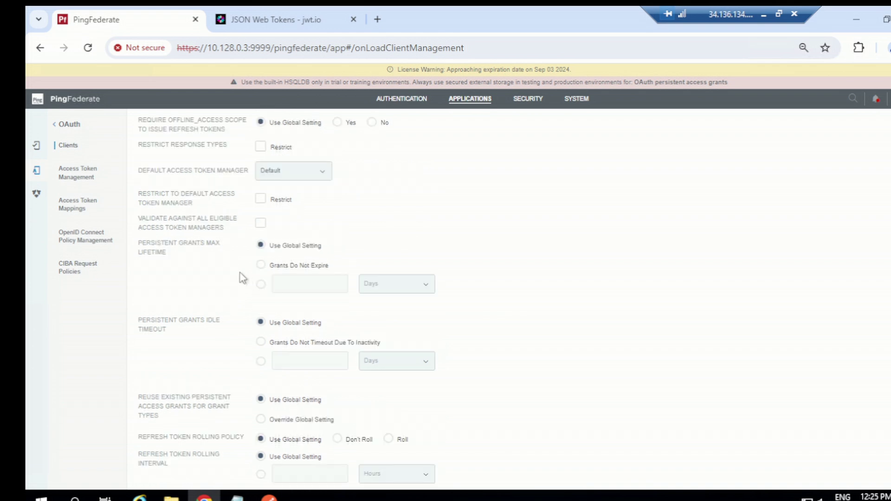
{"action": "left_click", "coordinate": [284, 175]}
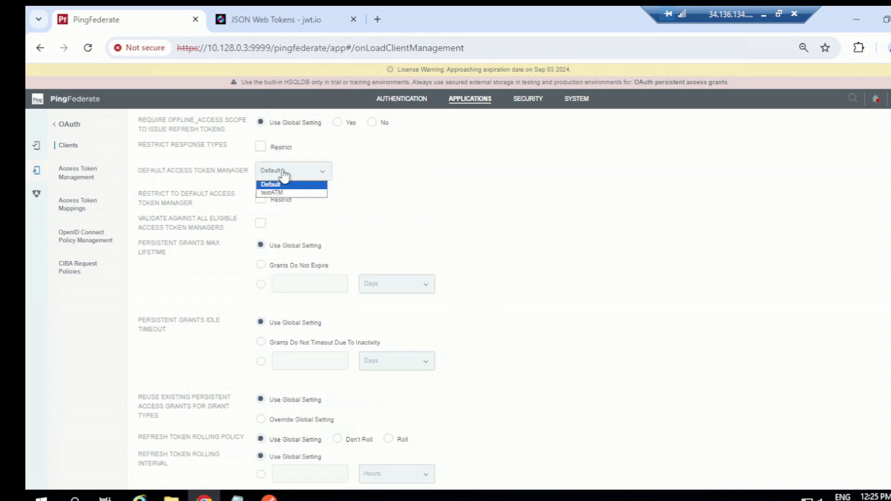
{"action": "left_click", "coordinate": [280, 193]}
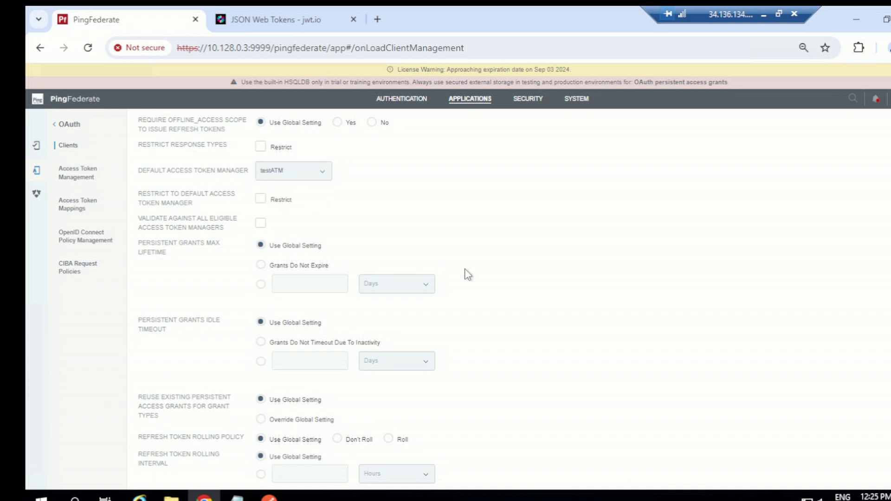
Review the remaining client settings and proceed to the client's extended properties
{"action": "scroll", "coordinate": [430, 285], "scroll_direction": "up", "scroll_amount": 1}
{"action": "scroll", "coordinate": [355, 275], "scroll_direction": "up", "scroll_amount": 2}
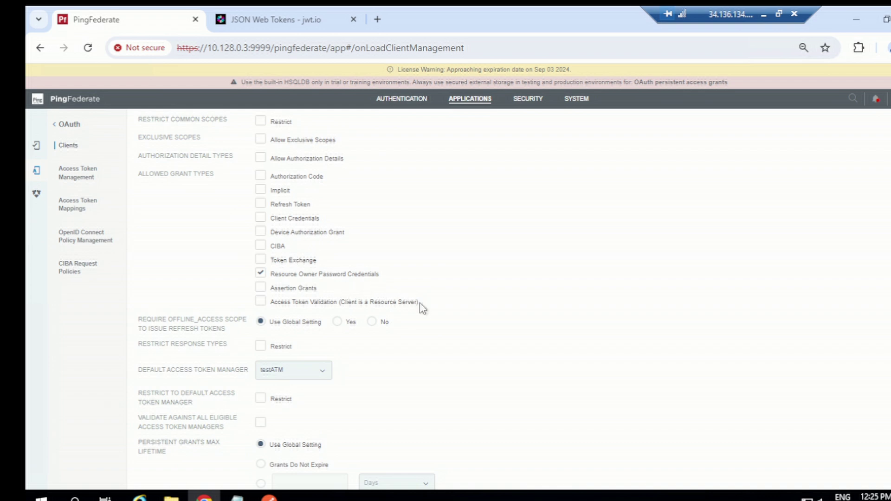
{"action": "scroll", "coordinate": [298, 346], "scroll_direction": "down", "scroll_amount": 1}
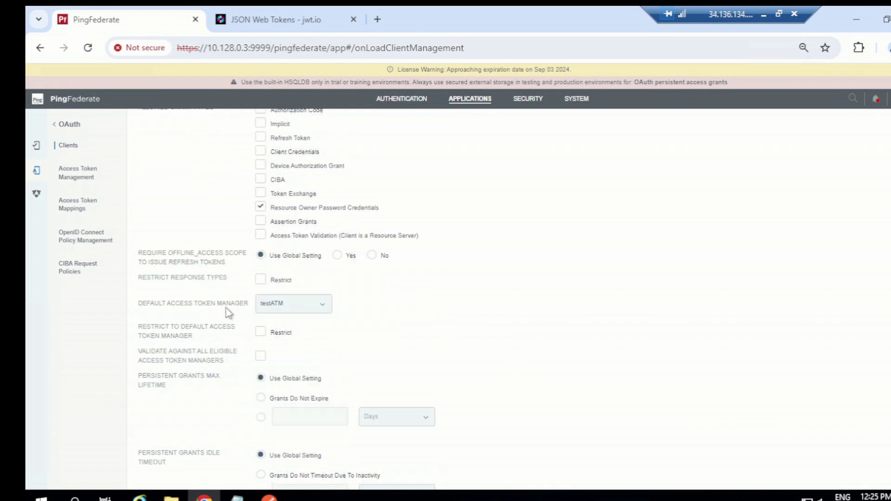
{"action": "scroll", "coordinate": [408, 337], "scroll_direction": "down", "scroll_amount": 2}
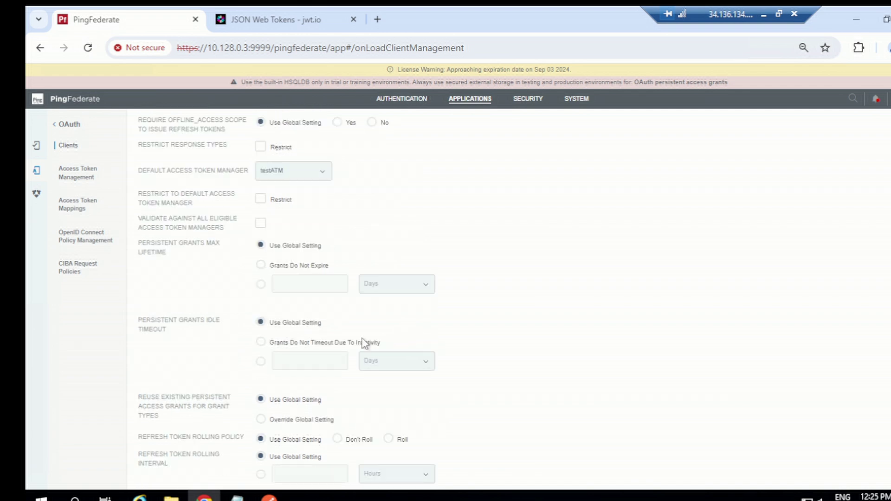
{"action": "scroll", "coordinate": [353, 342], "scroll_direction": "down", "scroll_amount": 1}
{"action": "scroll", "coordinate": [329, 343], "scroll_direction": "down", "scroll_amount": 4}
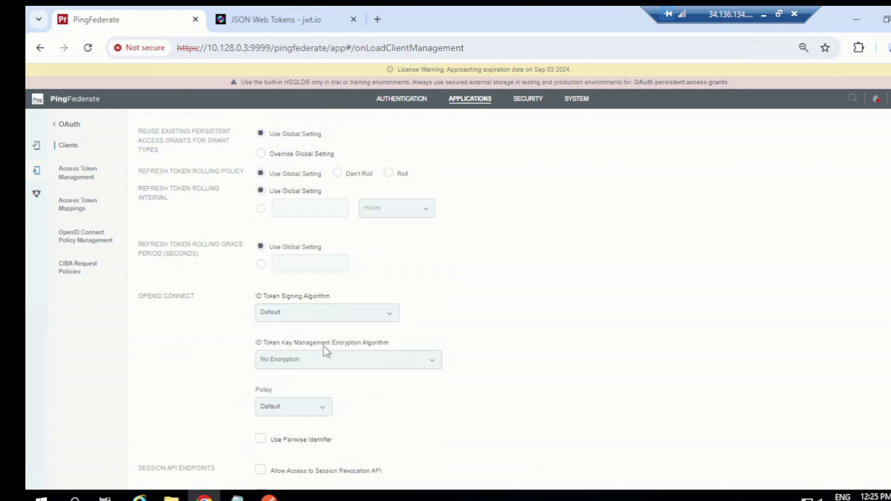
{"action": "scroll", "coordinate": [462, 362], "scroll_direction": "down", "scroll_amount": 1}
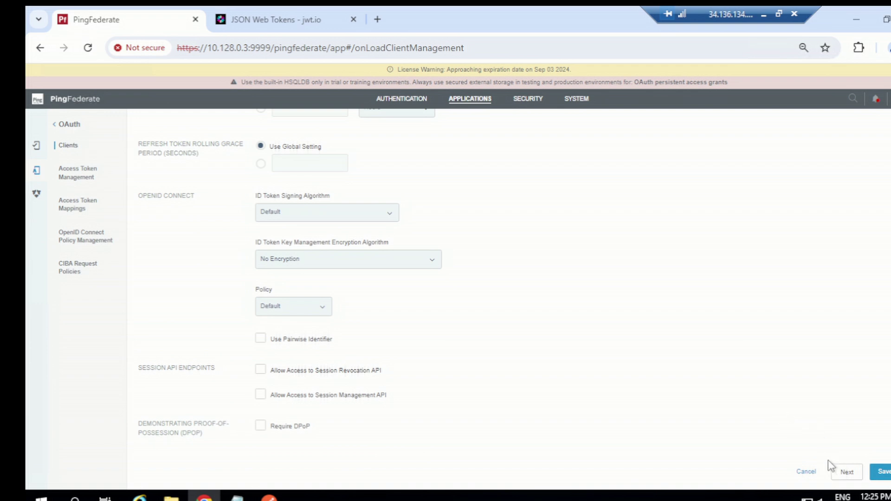
{"action": "left_click", "coordinate": [846, 473]}
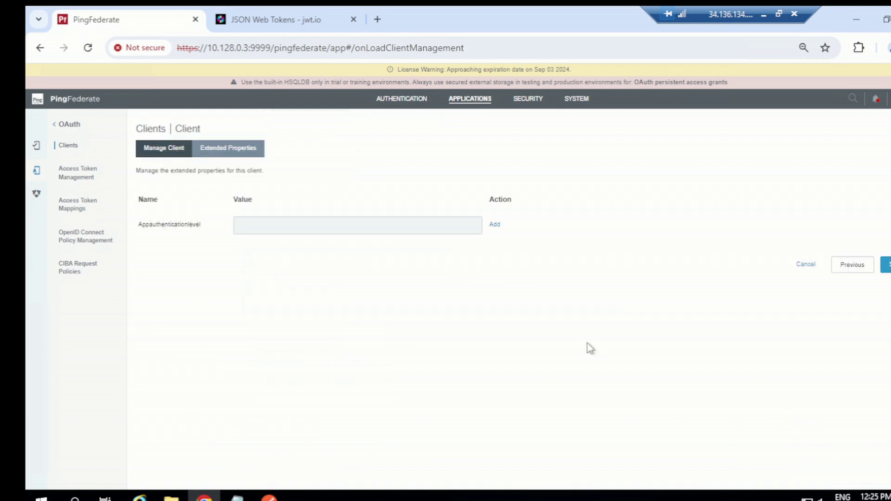
Switch to the Notepad notes file 3 and copy the value htmlformopendj for the client's Appauthenticationlevel property
{"action": "left_click", "coordinate": [342, 222]}
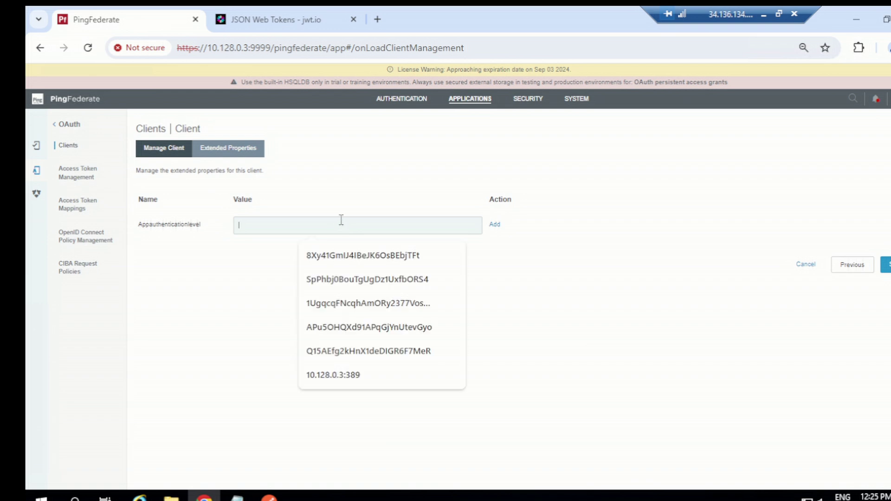
{"action": "left_click", "coordinate": [237, 496]}
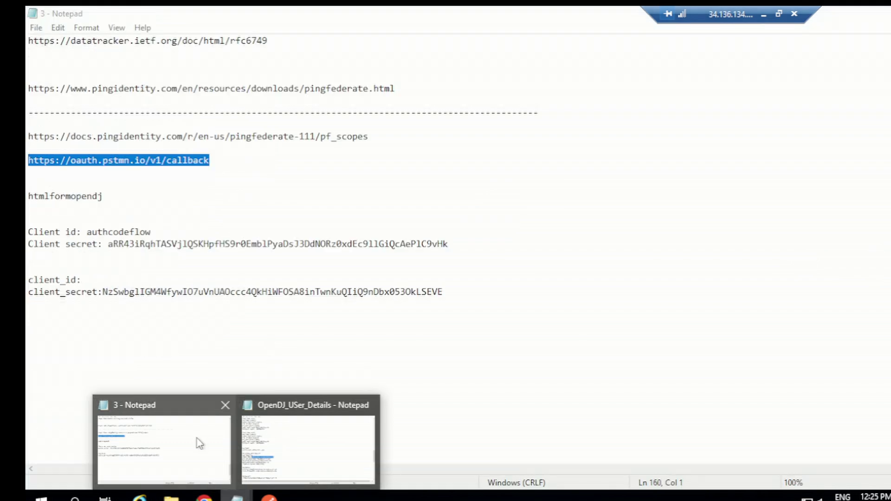
{"action": "left_click", "coordinate": [192, 400]}
{"action": "double_click", "coordinate": [87, 196]}
{"action": "key", "text": "ctrl+c"}
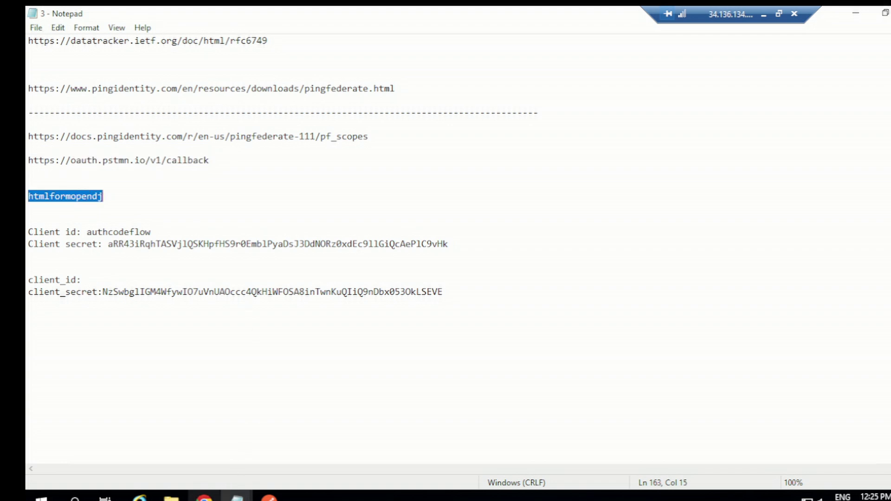
Switch back to PingFederate, set the Appauthenticationlevel value to htmlformopendj and save the client
{"action": "mouse_move", "coordinate": [204, 495]}
{"action": "left_click", "coordinate": [244, 400]}
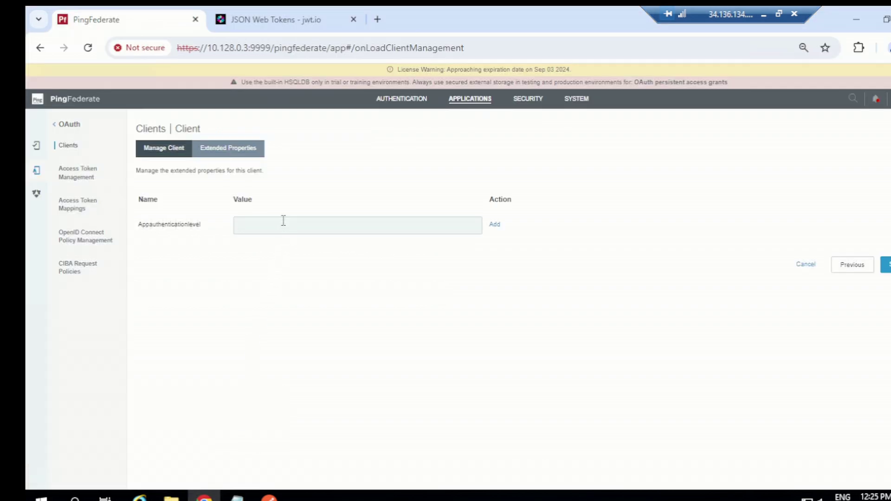
{"action": "left_click", "coordinate": [283, 221]}
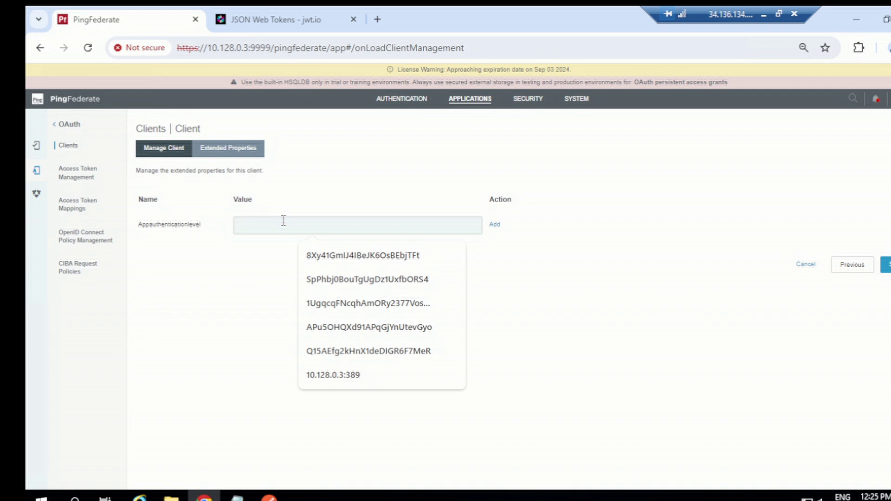
{"action": "key", "text": "ctrl+v"}
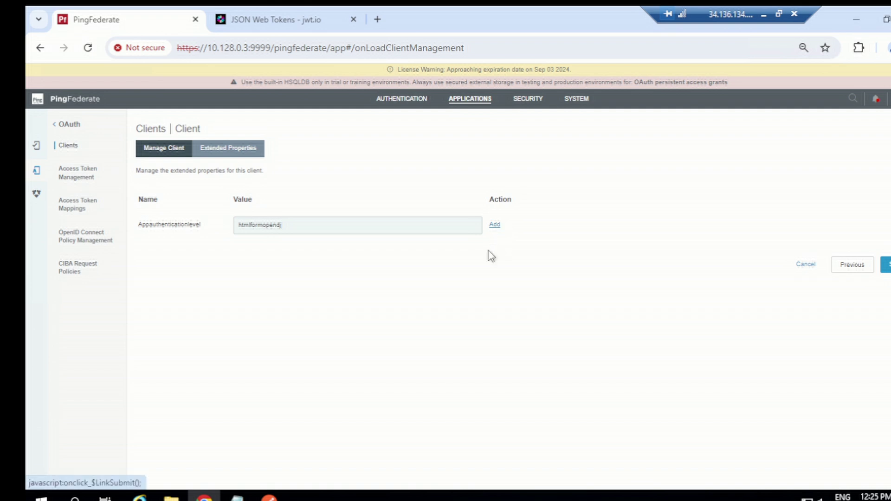
{"action": "left_click", "coordinate": [887, 264]}
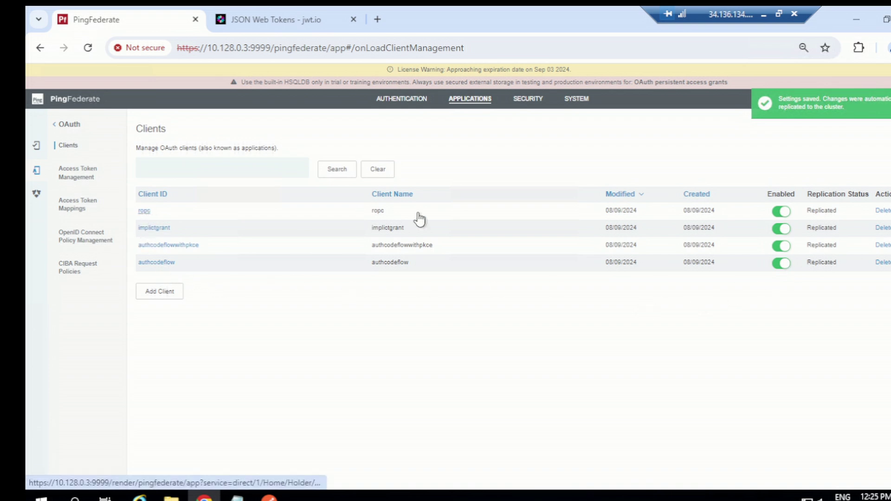
Add a Resource Owner Credentials Grant Mapping with opendjpcv as the source password validator instance
{"action": "left_click", "coordinate": [418, 99]}
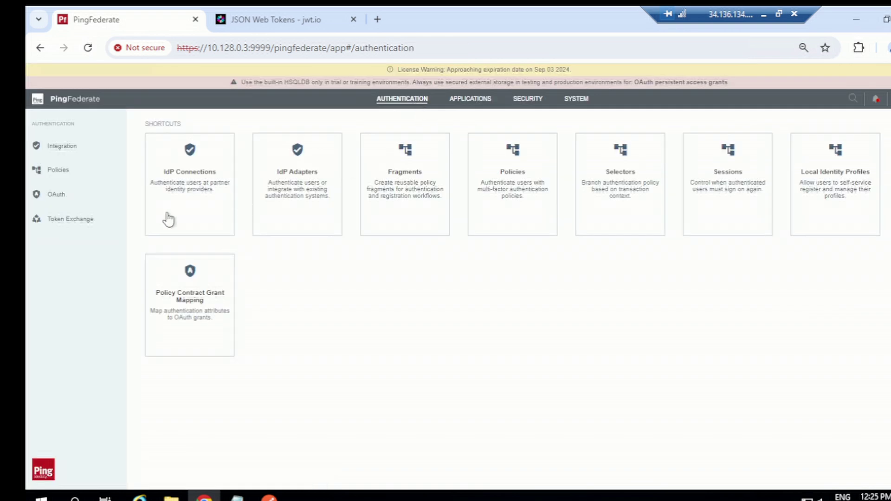
{"action": "left_click", "coordinate": [59, 198]}
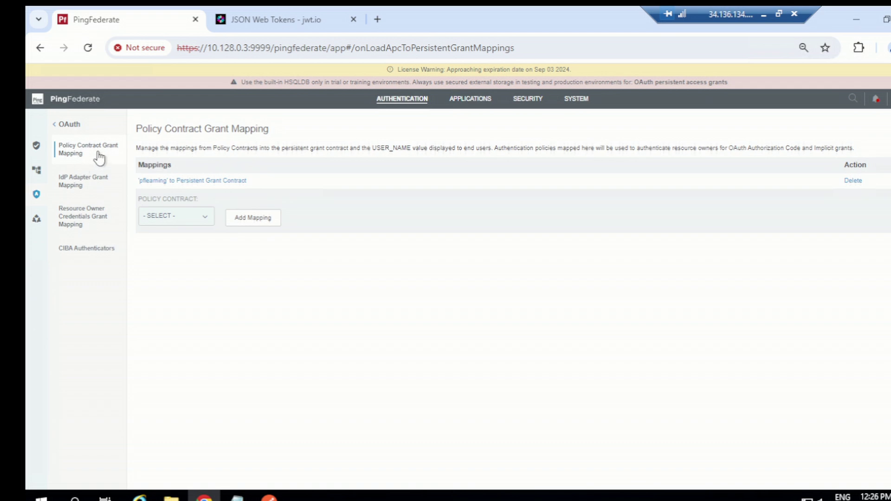
{"action": "left_click", "coordinate": [84, 226]}
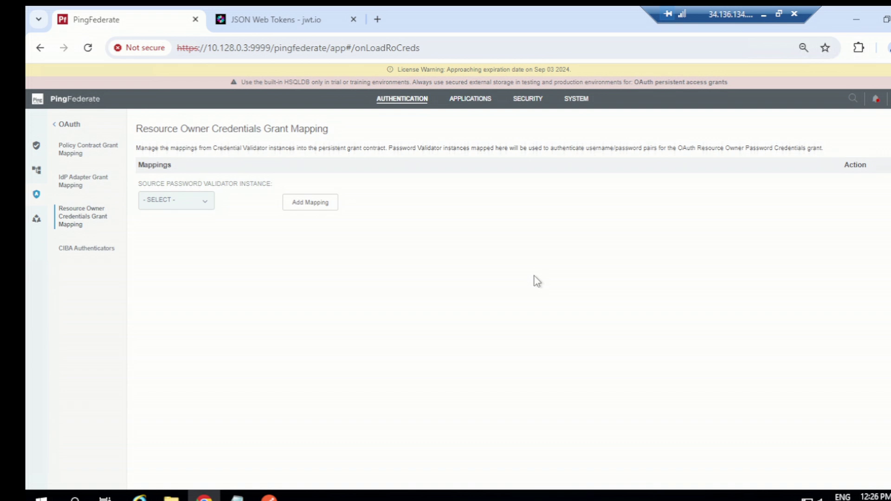
{"action": "left_click", "coordinate": [203, 204]}
{"action": "left_click", "coordinate": [173, 222]}
{"action": "left_click", "coordinate": [314, 208]}
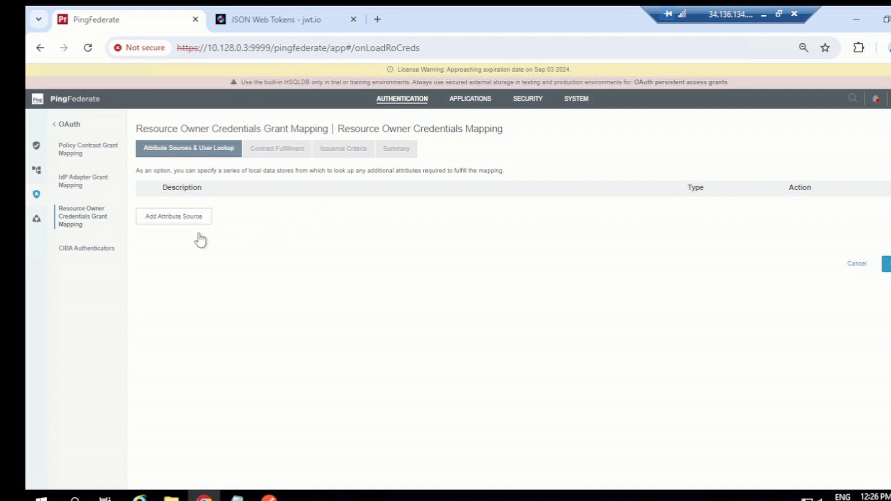
Skip adding attribute sources and map USER_KEY to username from the Password Credential Validator
{"action": "left_click", "coordinate": [887, 266]}
{"action": "left_click", "coordinate": [261, 217]}
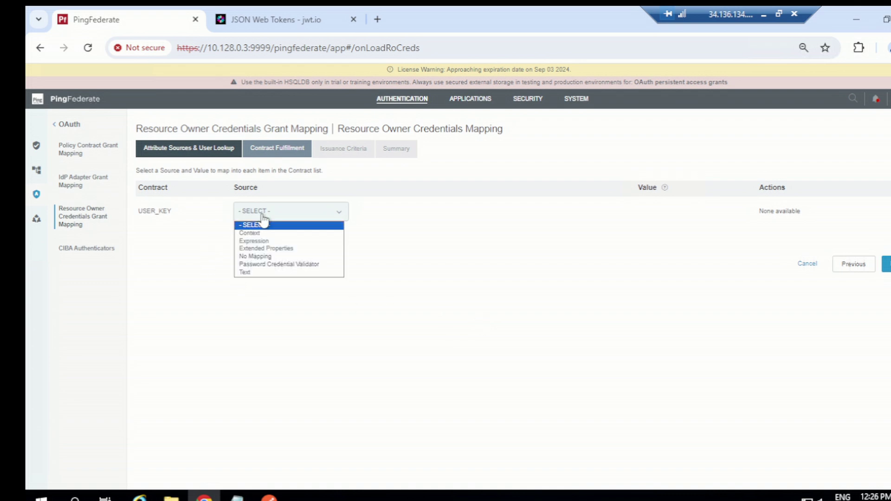
{"action": "left_click", "coordinate": [266, 266]}
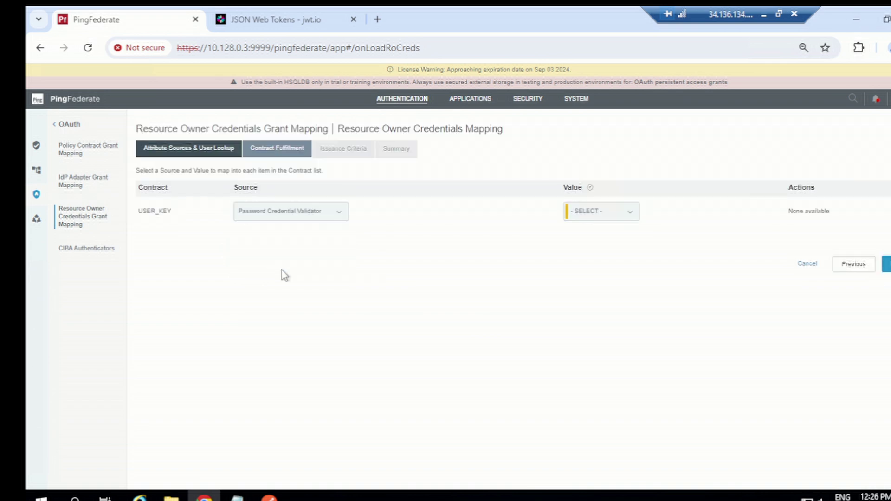
{"action": "left_click", "coordinate": [580, 215]}
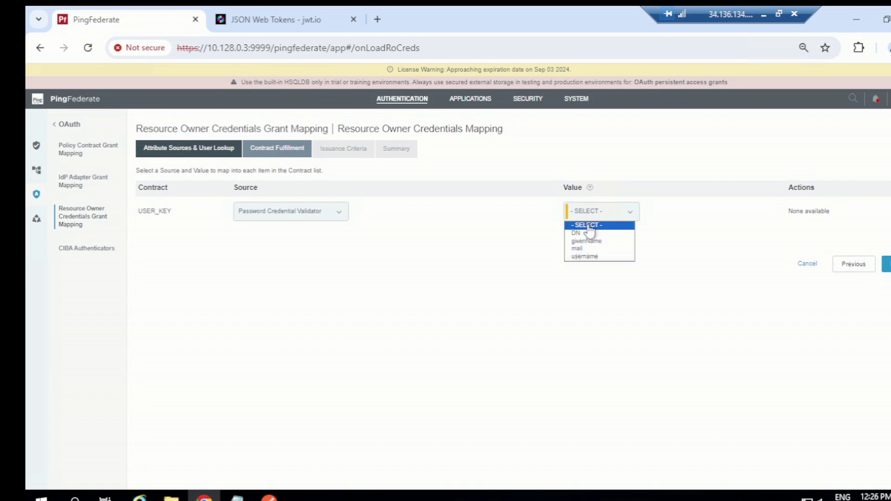
{"action": "left_click", "coordinate": [593, 258]}
{"action": "left_click", "coordinate": [318, 218]}
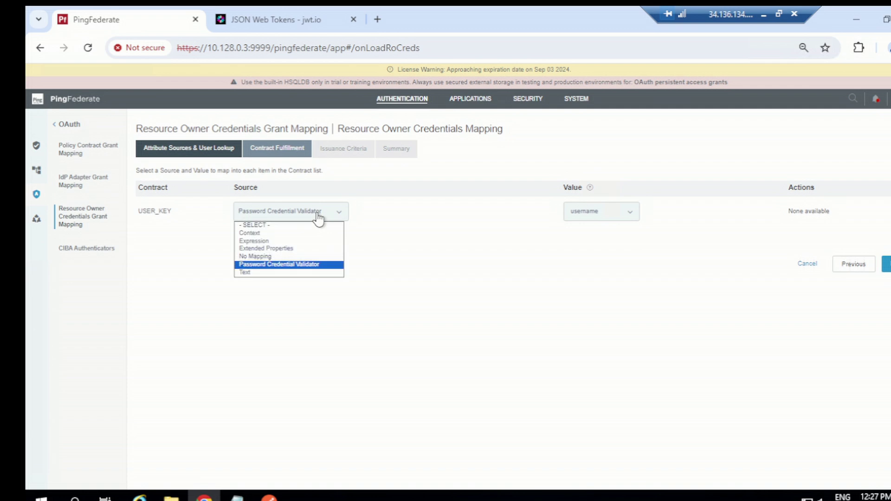
{"action": "left_click", "coordinate": [269, 265]}
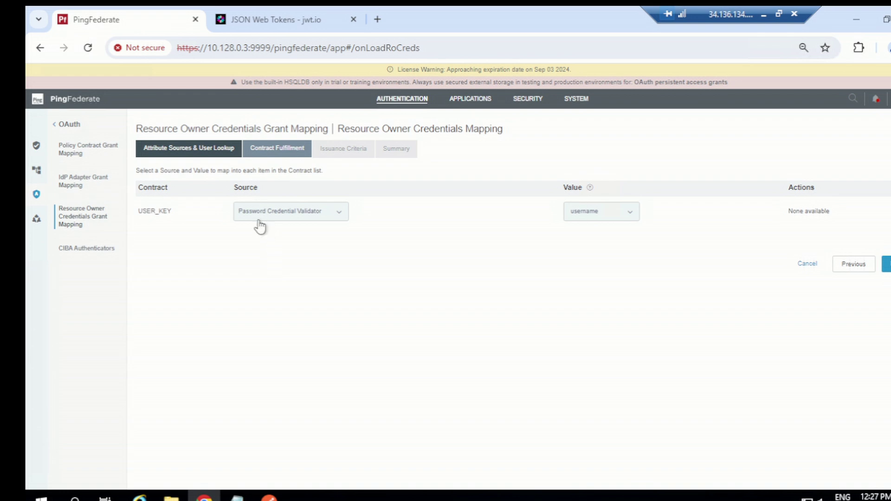
{"action": "left_click", "coordinate": [589, 215]}
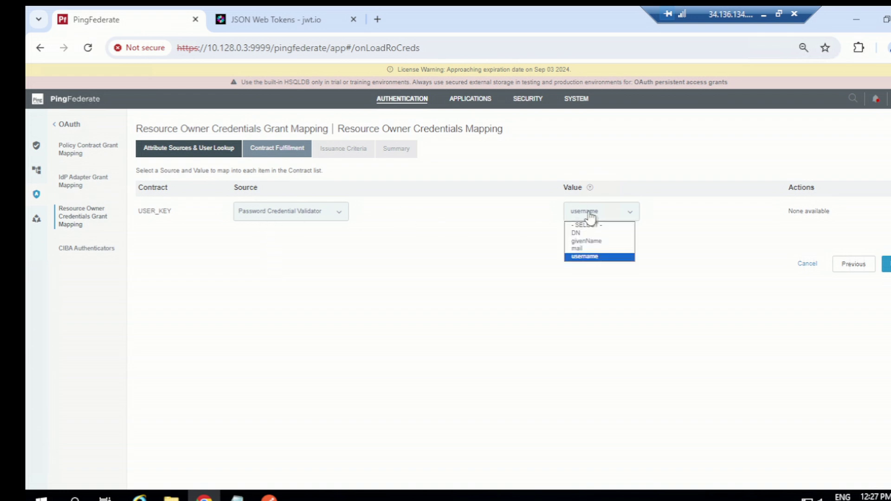
{"action": "left_click", "coordinate": [584, 257]}
Complete and save the credentials mapping, and replicate the configuration to all server nodes in the cluster
{"action": "left_click", "coordinate": [887, 264]}
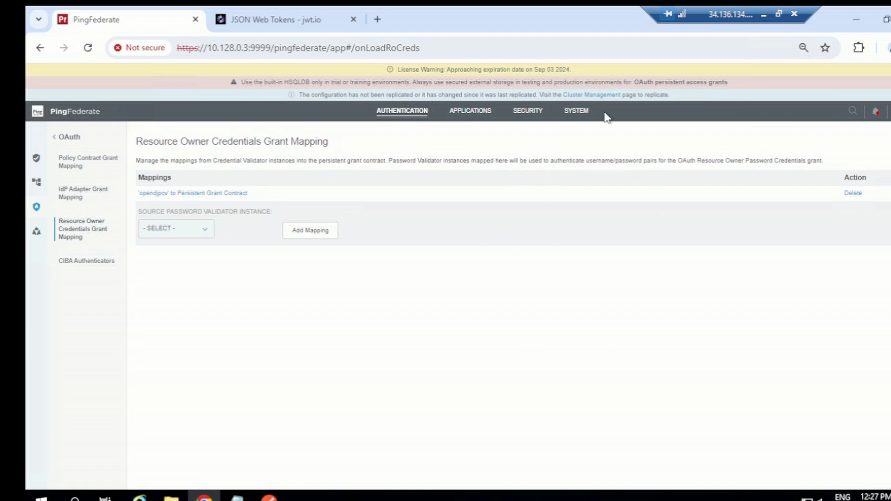
{"action": "left_click", "coordinate": [605, 97]}
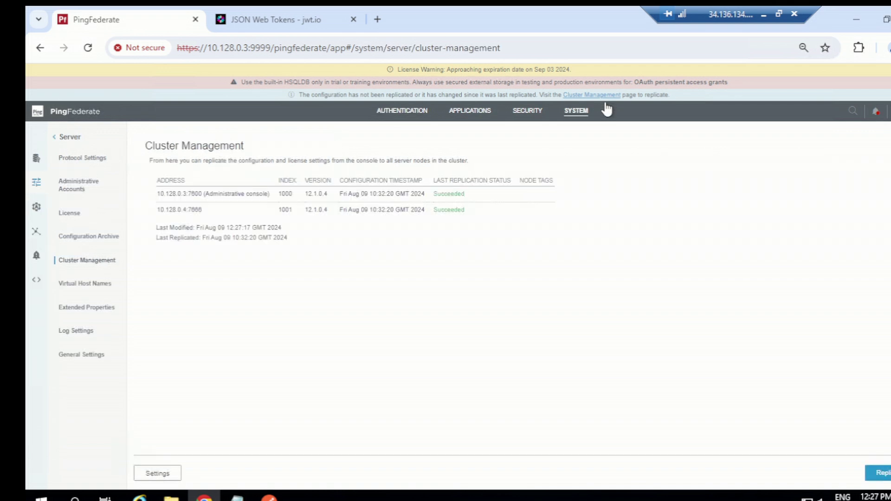
{"action": "left_click", "coordinate": [882, 473]}
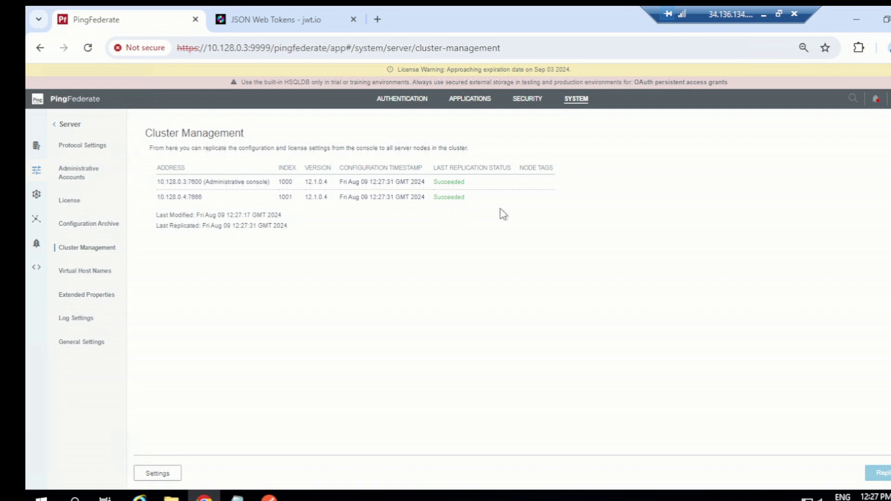
Review the saved Resource Owner Credentials Grant Mapping and the list of OAuth clients
{"action": "left_click", "coordinate": [471, 99]}
{"action": "left_click", "coordinate": [402, 98]}
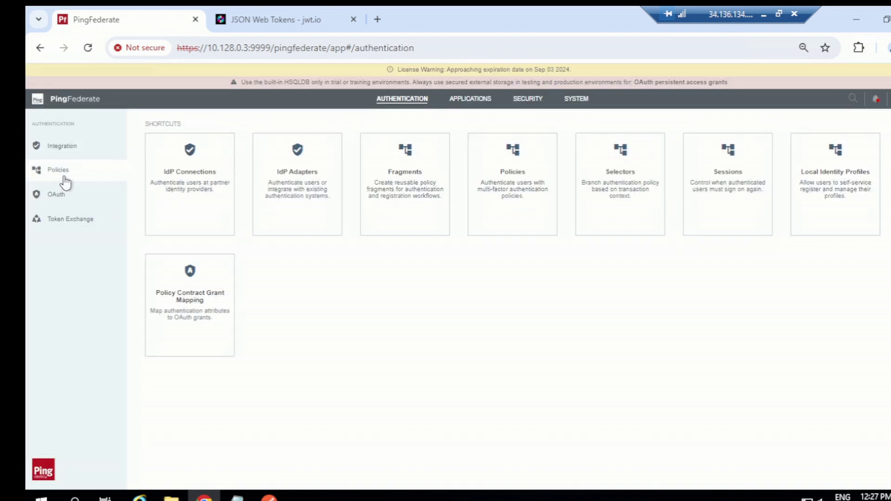
{"action": "left_click", "coordinate": [56, 195]}
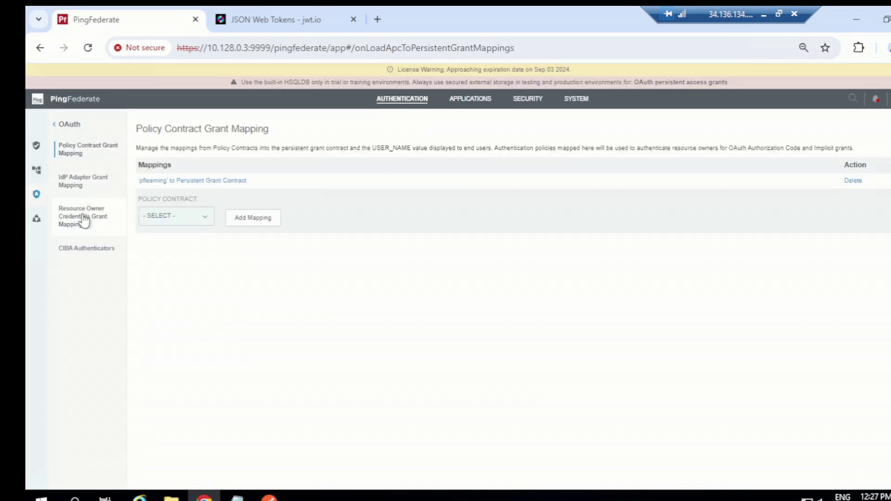
{"action": "left_click", "coordinate": [84, 225]}
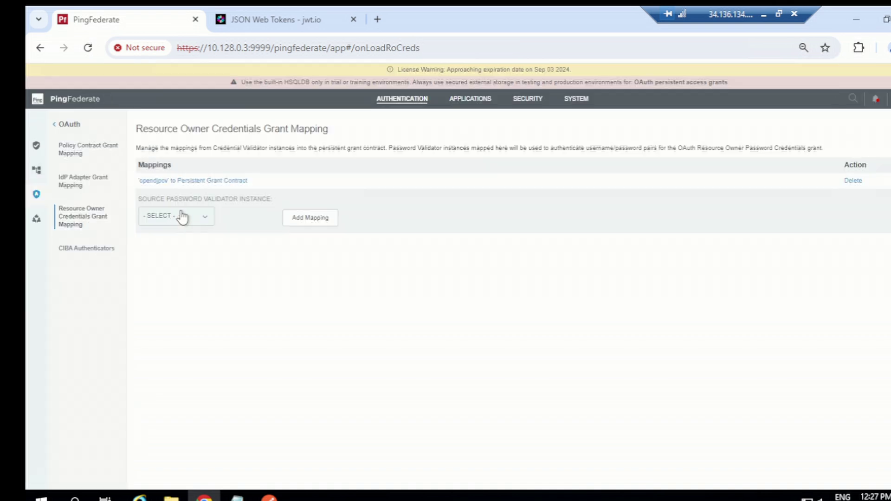
{"action": "left_click", "coordinate": [470, 109]}
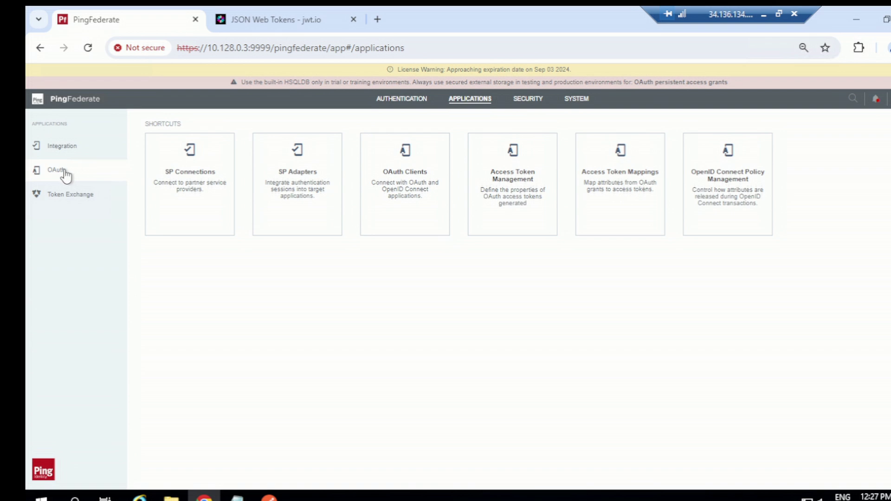
{"action": "left_click", "coordinate": [62, 171]}
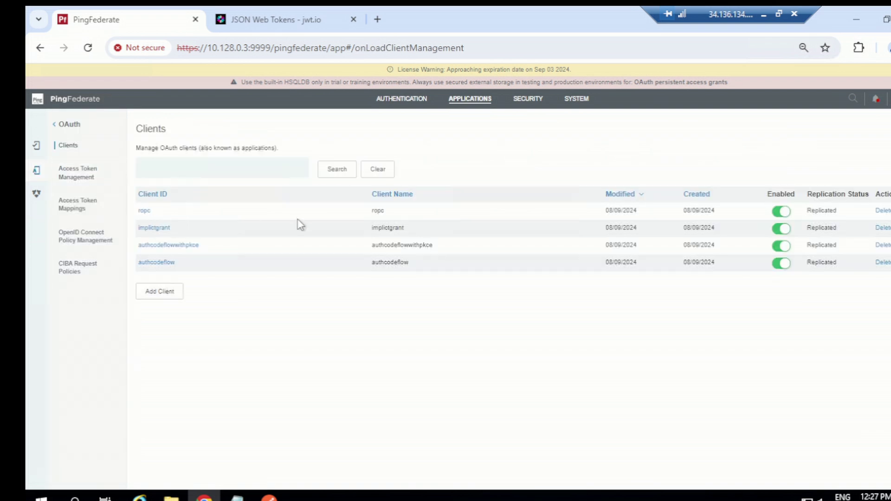
Switch to Postman and configure the new token with the name ropc and the grant type Password Credentials
{"action": "key", "text": "alt+Tab"}
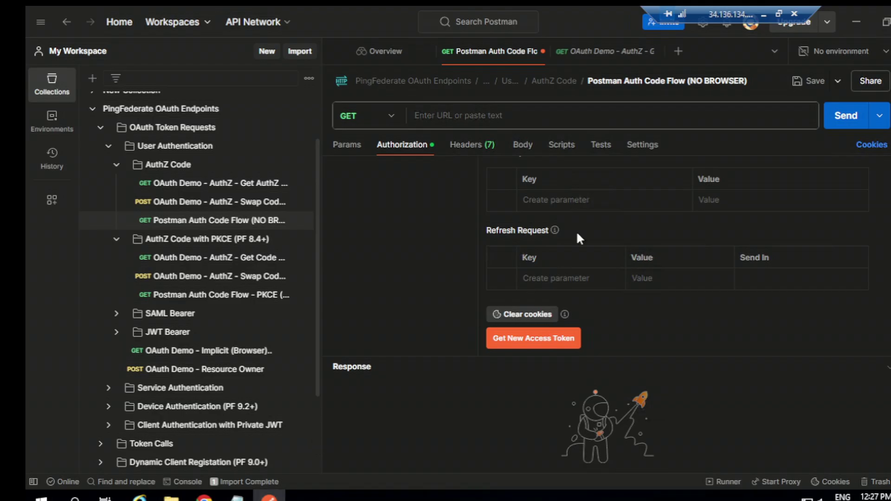
{"action": "left_click_drag", "start_coordinate": [589, 356], "coordinate": [525, 406]}
{"action": "scroll", "coordinate": [684, 247], "scroll_direction": "up", "scroll_amount": 10}
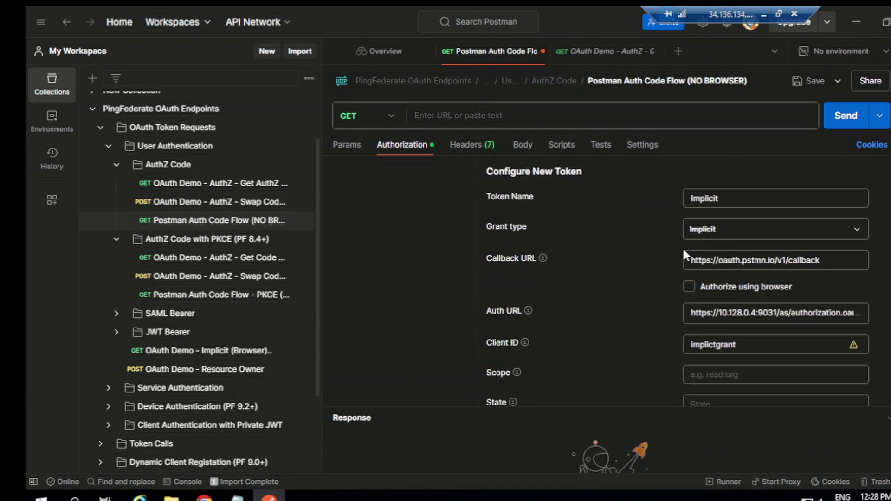
{"action": "left_click", "coordinate": [719, 265]}
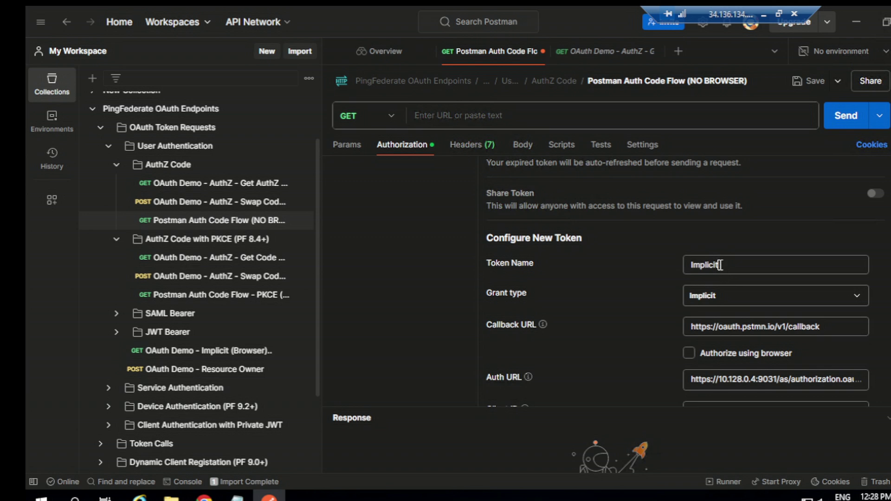
{"action": "key", "text": "BackSpace"}
{"action": "key", "text": "BackSpace"}
{"action": "key", "text": "BackSpace"}
{"action": "key", "text": "BackSpace"}
{"action": "key", "text": "BackSpace"}
{"action": "key", "text": "BackSpace"}
{"action": "key", "text": "BackSpace"}
{"action": "type", "text": "ropc"}
{"action": "left_click", "coordinate": [719, 299]}
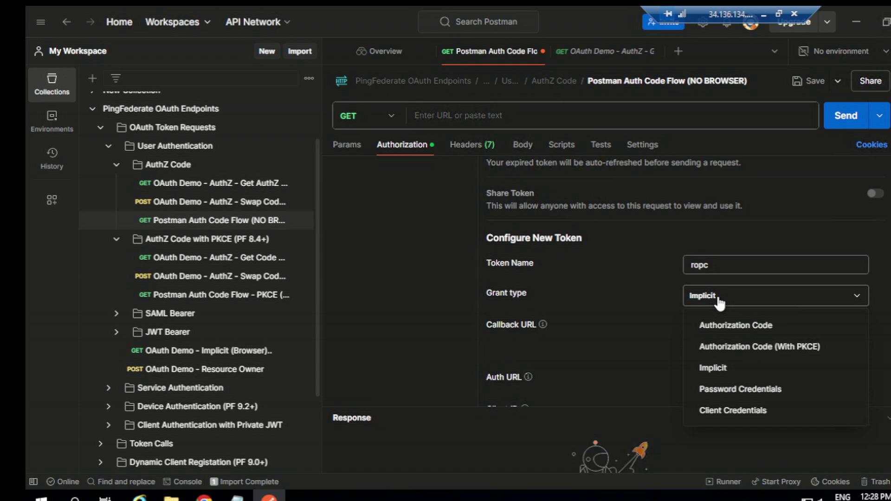
{"action": "left_click", "coordinate": [736, 391]}
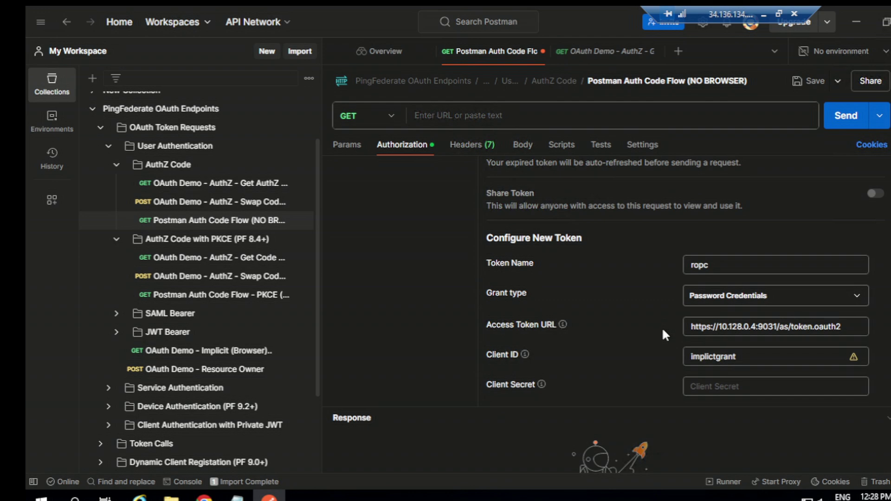
Clear the Client ID in the new token configuration
{"action": "scroll", "coordinate": [662, 328], "scroll_direction": "down", "scroll_amount": 3}
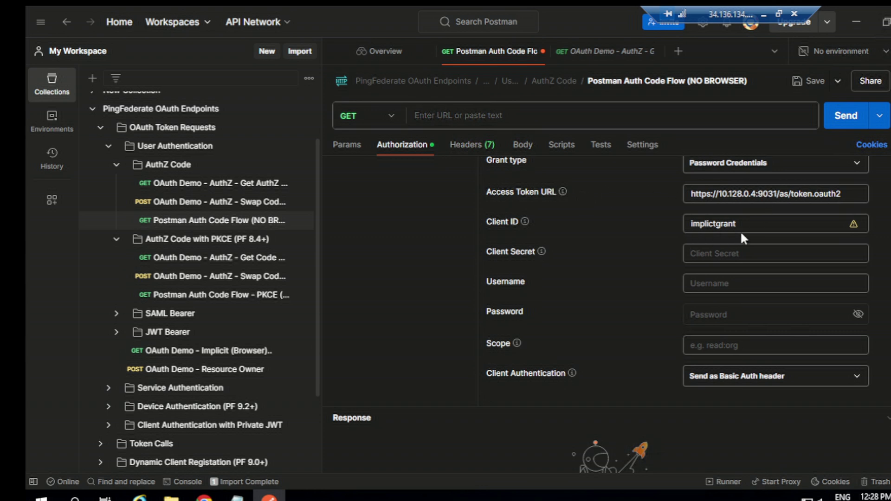
{"action": "left_click_drag", "start_coordinate": [734, 226], "coordinate": [684, 239]}
{"action": "key", "text": "BackSpace"}
Switch to the Notepad file 3 and record ropc as the client_id above the last client_secret entry
{"action": "mouse_move", "coordinate": [236, 497]}
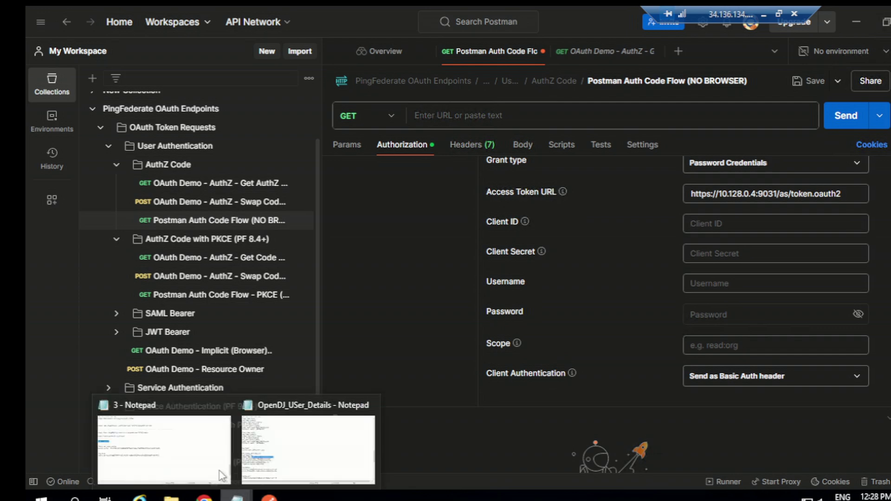
{"action": "left_click", "coordinate": [187, 411]}
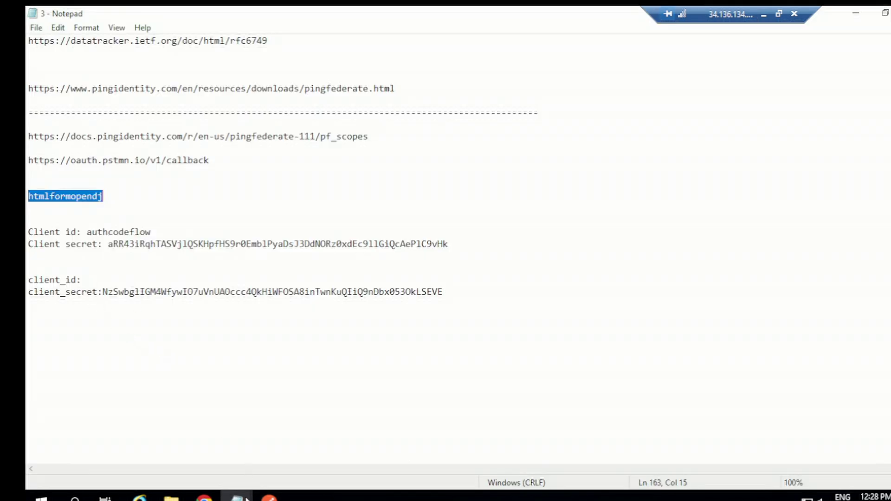
{"action": "left_click", "coordinate": [85, 280]}
{"action": "type", "text": "ropc"}
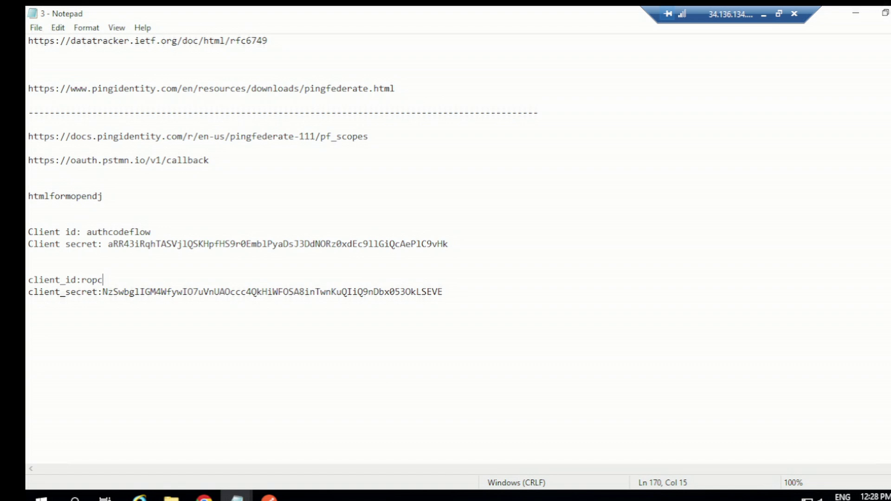
Copy the ropc client secret from the notes into Postman's Client Secret field and set the Client ID to ropc
{"action": "double_click", "coordinate": [151, 295]}
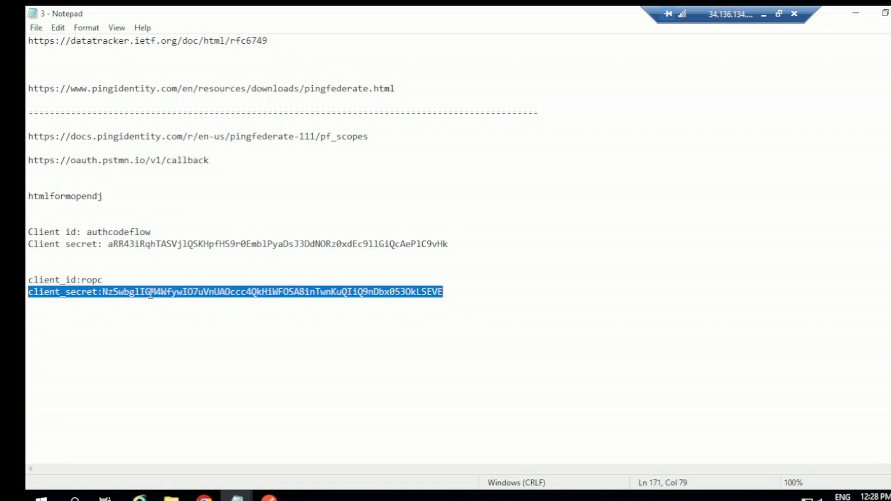
{"action": "left_click", "coordinate": [151, 295]}
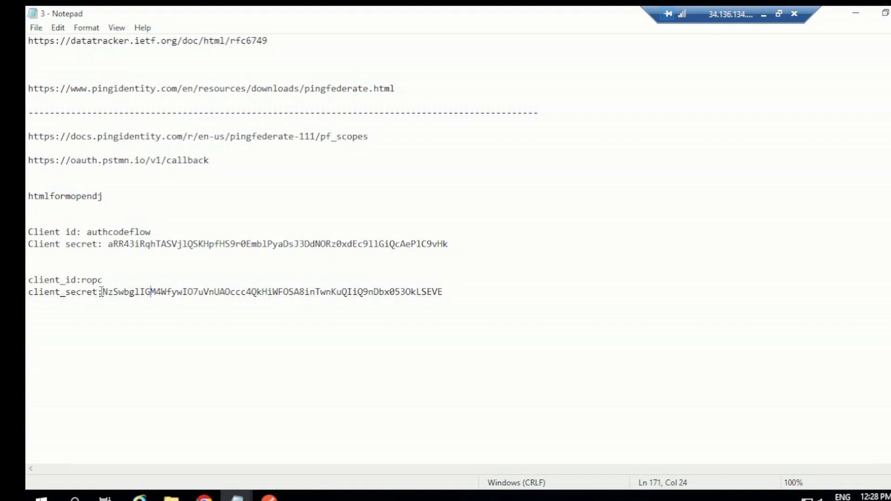
{"action": "left_click_drag", "start_coordinate": [102, 293], "coordinate": [444, 289]}
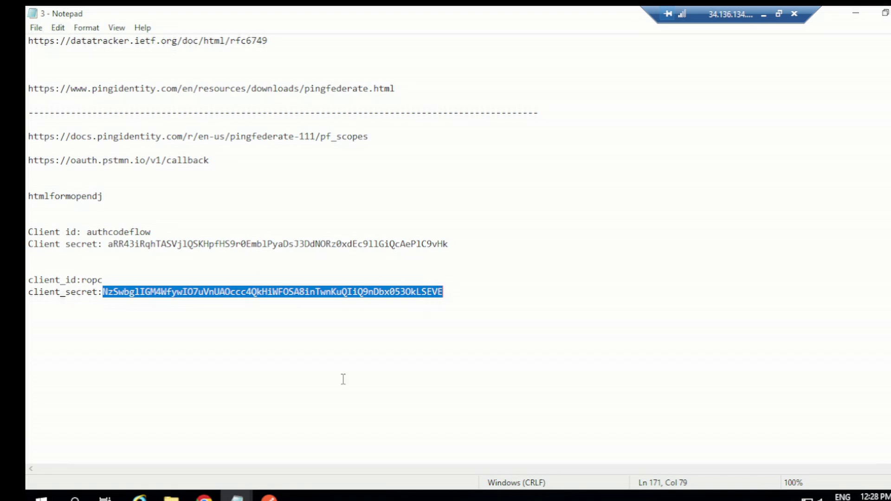
{"action": "left_click", "coordinate": [269, 496]}
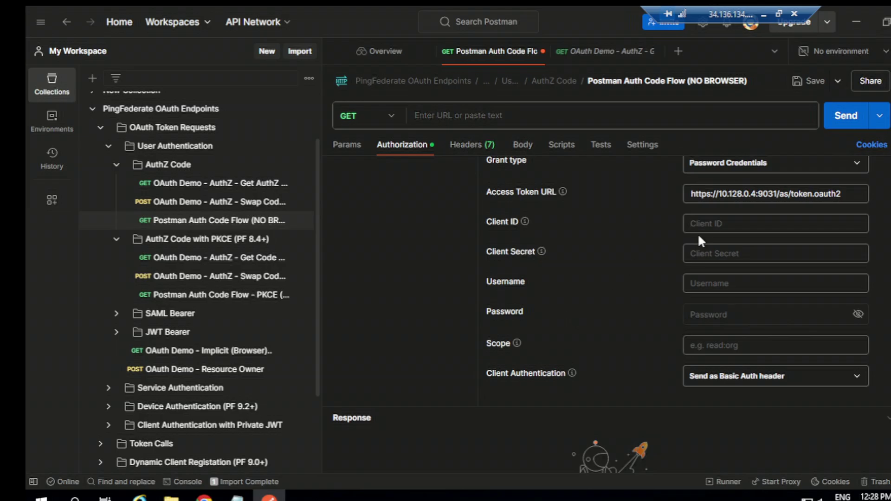
{"action": "left_click", "coordinate": [701, 250]}
{"action": "key", "text": "ctrl+v"}
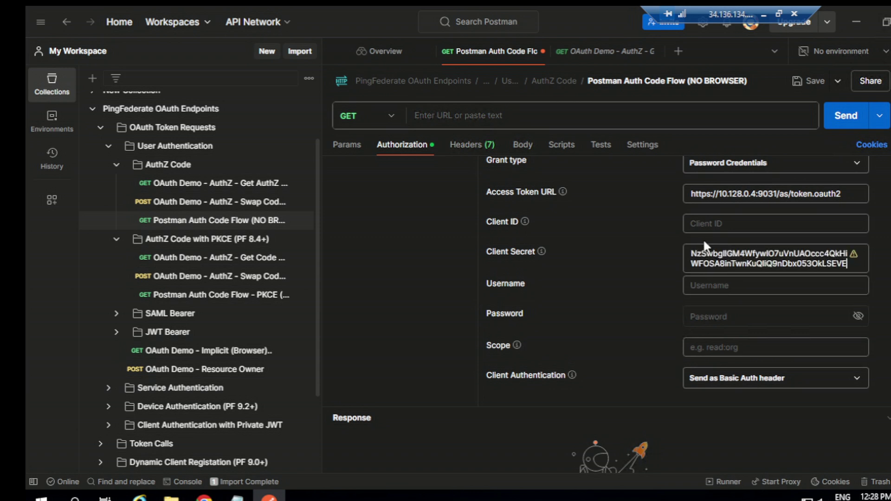
{"action": "left_click", "coordinate": [709, 225]}
{"action": "type", "text": "ropc"}
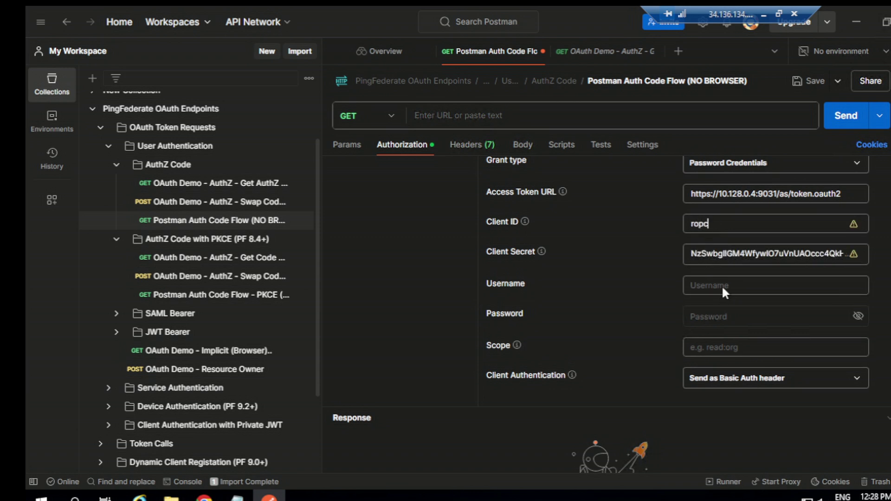
Copy the test user's common name from the OpenDJ_USer_Details notes and paste it as the Username and the account Password in Postman
{"action": "left_click", "coordinate": [715, 285]}
{"action": "mouse_move", "coordinate": [237, 497]}
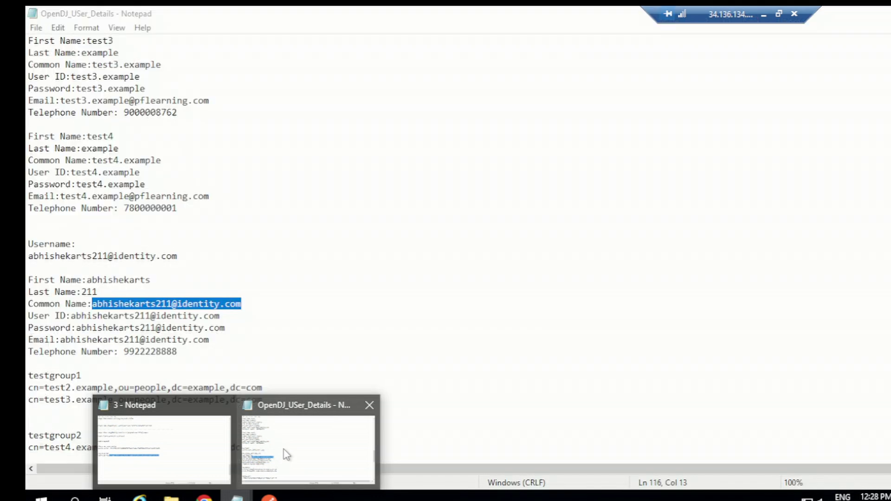
{"action": "left_click", "coordinate": [284, 453]}
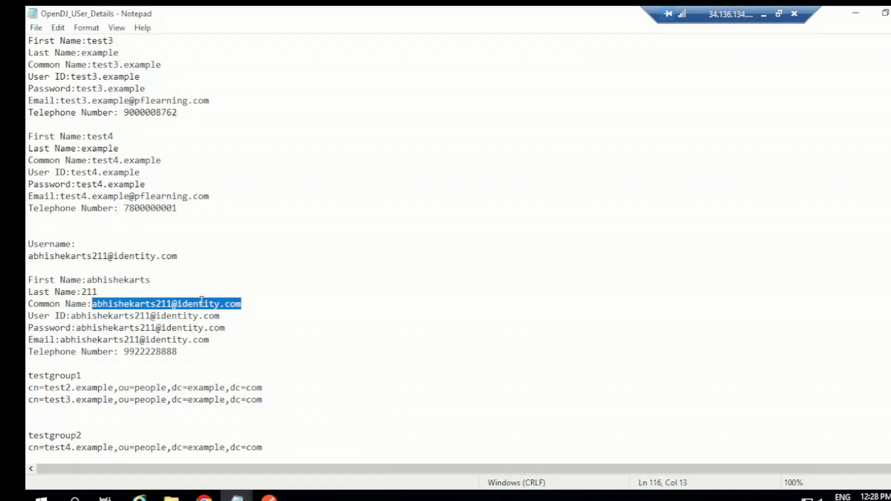
{"action": "right_click", "coordinate": [202, 300]}
{"action": "left_click", "coordinate": [244, 142]}
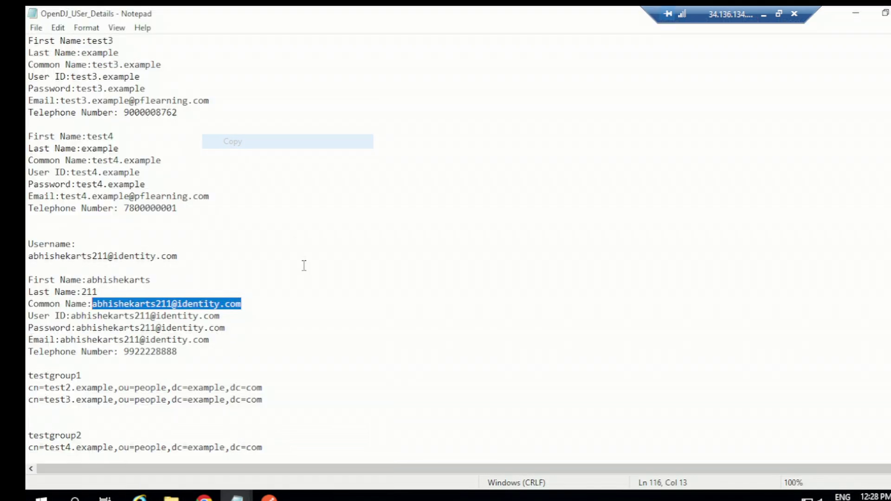
{"action": "key", "text": "alt+Tab"}
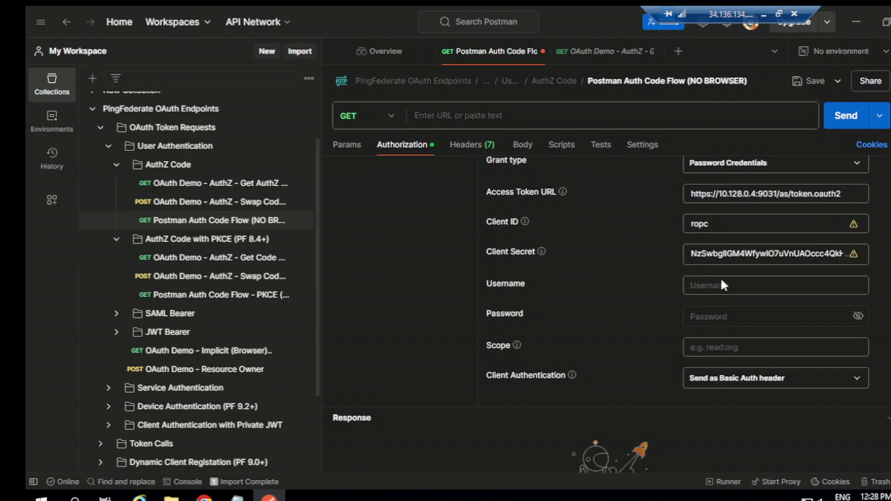
{"action": "key", "text": "ctrl+v"}
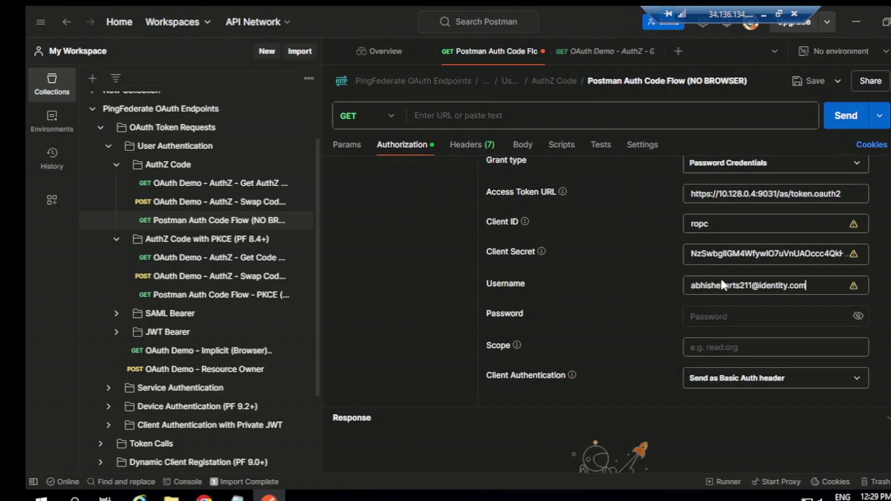
{"action": "left_click", "coordinate": [701, 320]}
{"action": "key", "text": "ctrl+v"}
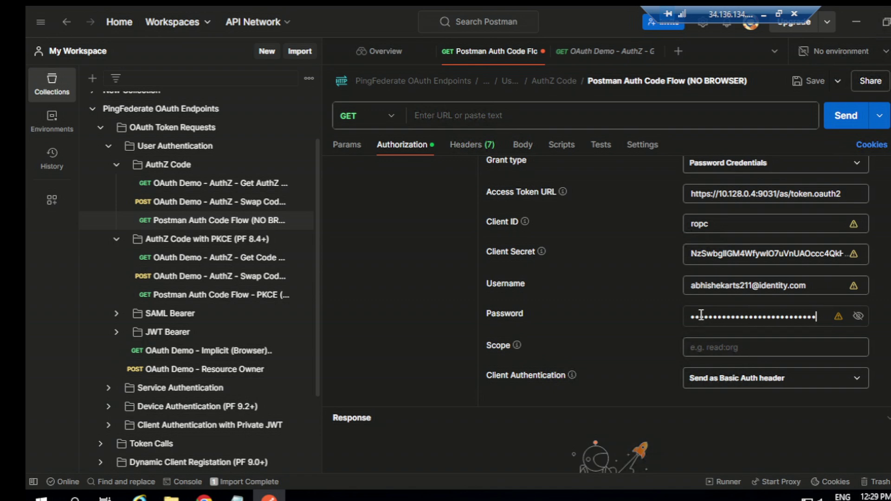
Review the whole token configuration, from the current token settings to the advanced token and refresh request parameters
{"action": "scroll", "coordinate": [710, 228], "scroll_direction": "up", "scroll_amount": 4}
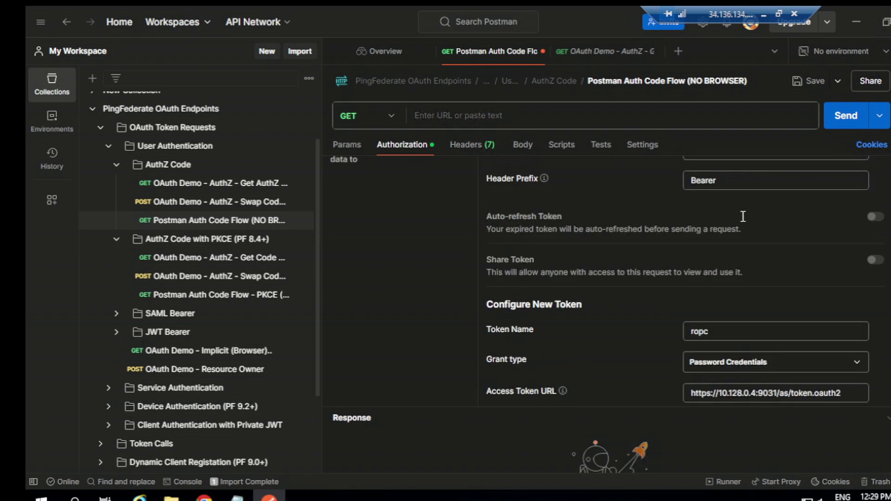
{"action": "scroll", "coordinate": [742, 326], "scroll_direction": "down", "scroll_amount": 2}
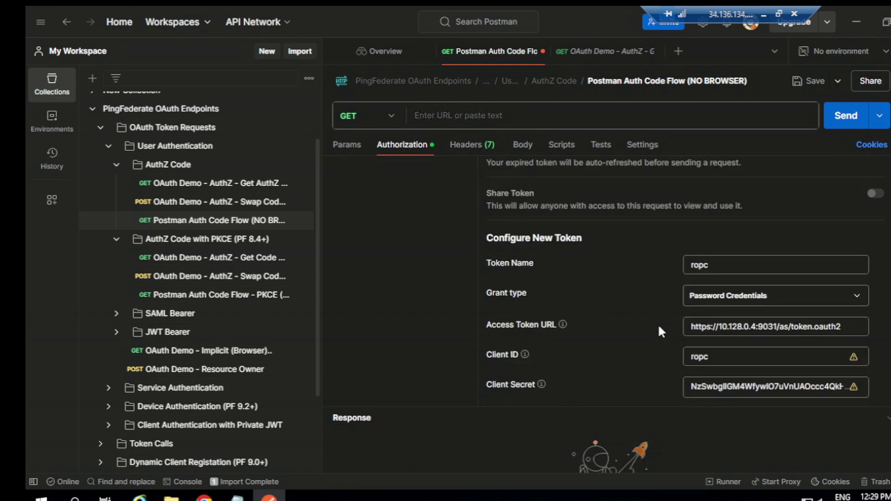
{"action": "scroll", "coordinate": [623, 347], "scroll_direction": "down", "scroll_amount": 2}
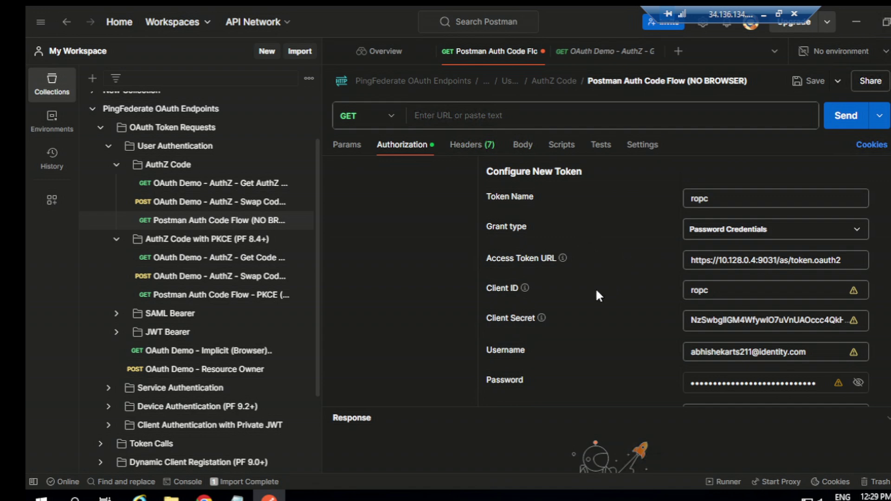
{"action": "scroll", "coordinate": [609, 297], "scroll_direction": "down", "scroll_amount": 2}
{"action": "scroll", "coordinate": [610, 300], "scroll_direction": "down", "scroll_amount": 2}
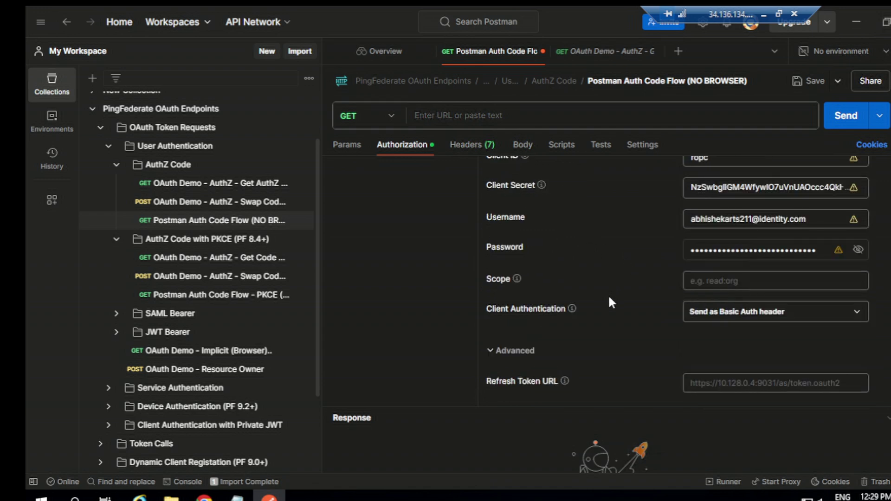
{"action": "scroll", "coordinate": [609, 298], "scroll_direction": "down", "scroll_amount": 2}
{"action": "scroll", "coordinate": [609, 298], "scroll_direction": "up", "scroll_amount": 5}
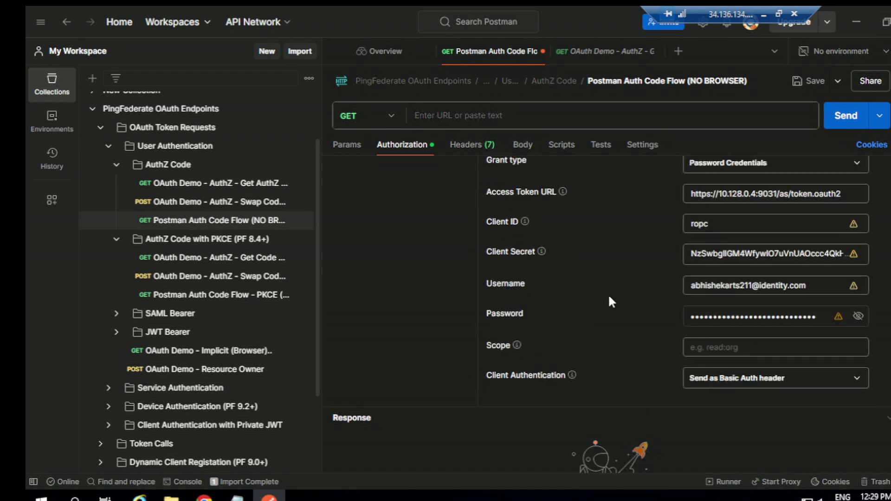
{"action": "scroll", "coordinate": [610, 298], "scroll_direction": "up", "scroll_amount": 5}
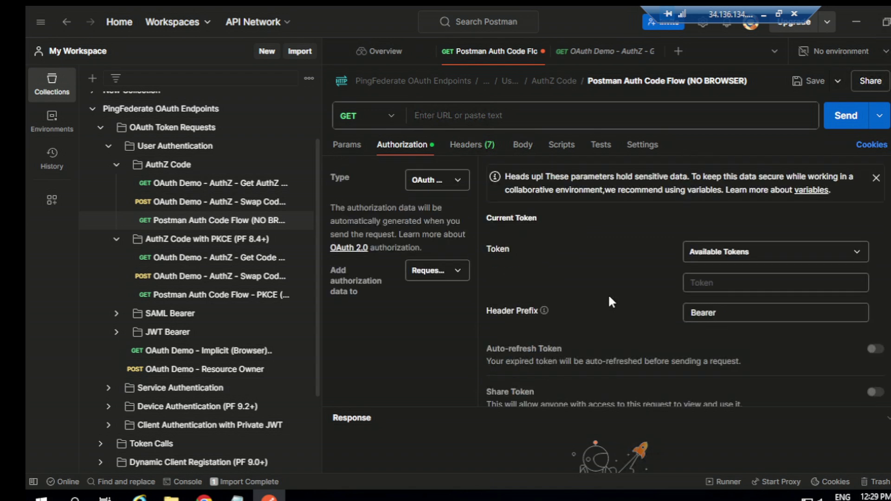
{"action": "scroll", "coordinate": [609, 299], "scroll_direction": "down", "scroll_amount": 3}
{"action": "scroll", "coordinate": [611, 301], "scroll_direction": "down", "scroll_amount": 3}
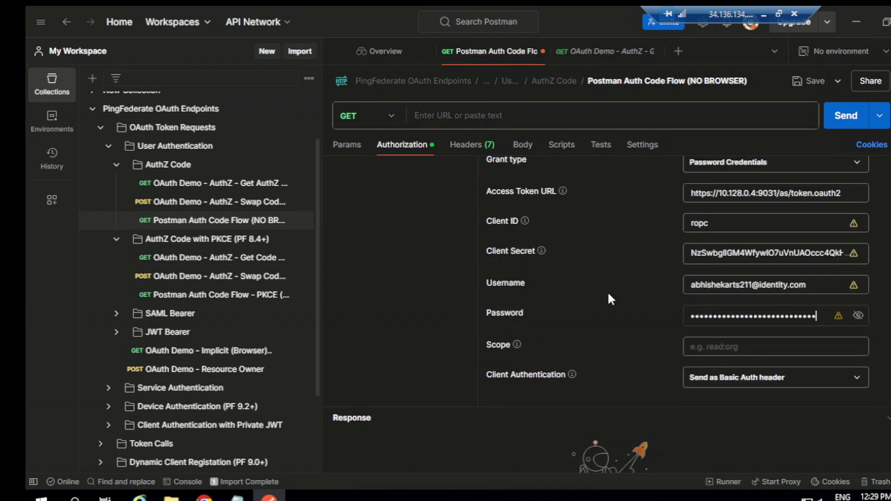
{"action": "scroll", "coordinate": [610, 297], "scroll_direction": "down", "scroll_amount": 2}
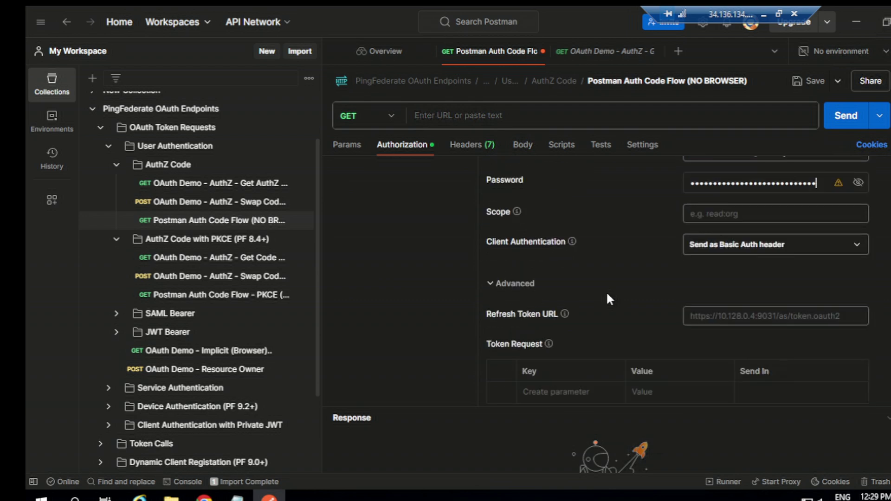
{"action": "scroll", "coordinate": [608, 299], "scroll_direction": "down", "scroll_amount": 3}
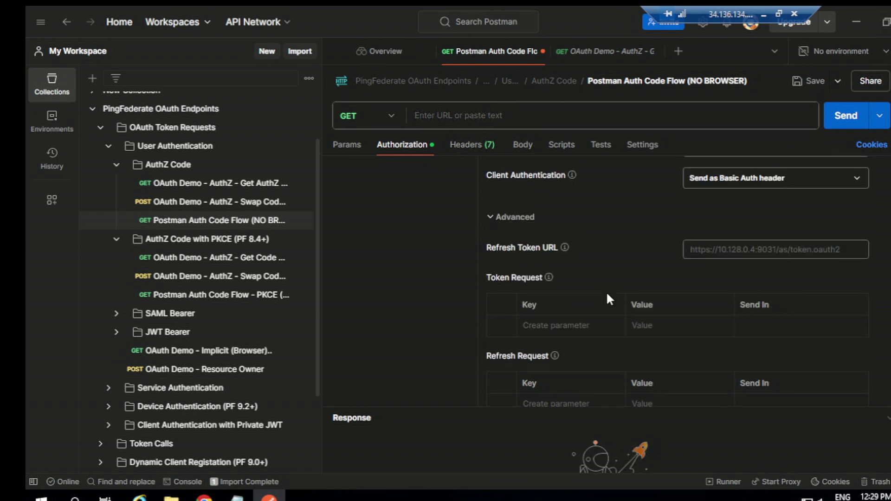
Request a new access token with the ropc configuration and open the Postman Console for the request details
{"action": "left_click", "coordinate": [543, 390]}
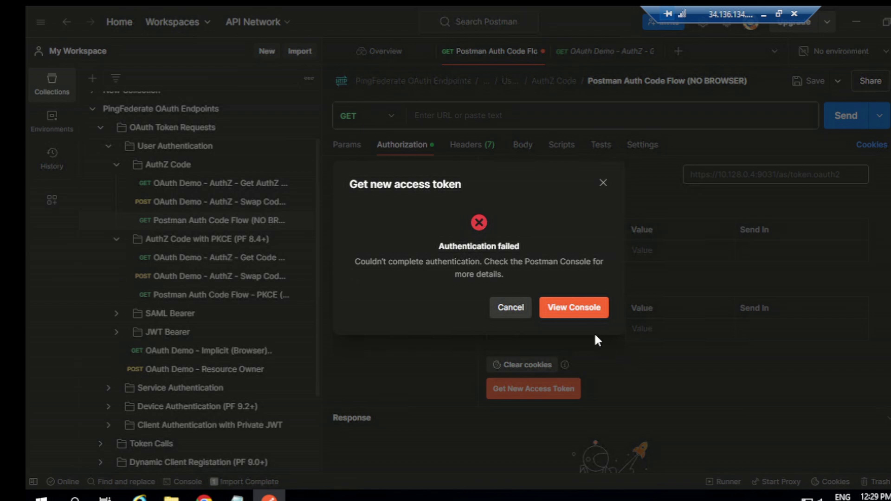
{"action": "left_click", "coordinate": [574, 315]}
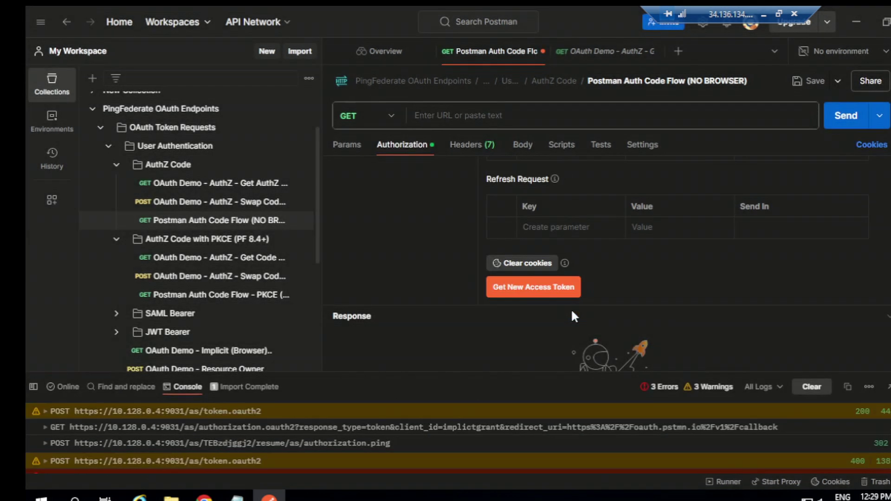
{"action": "scroll", "coordinate": [175, 449], "scroll_direction": "down", "scroll_amount": 1}
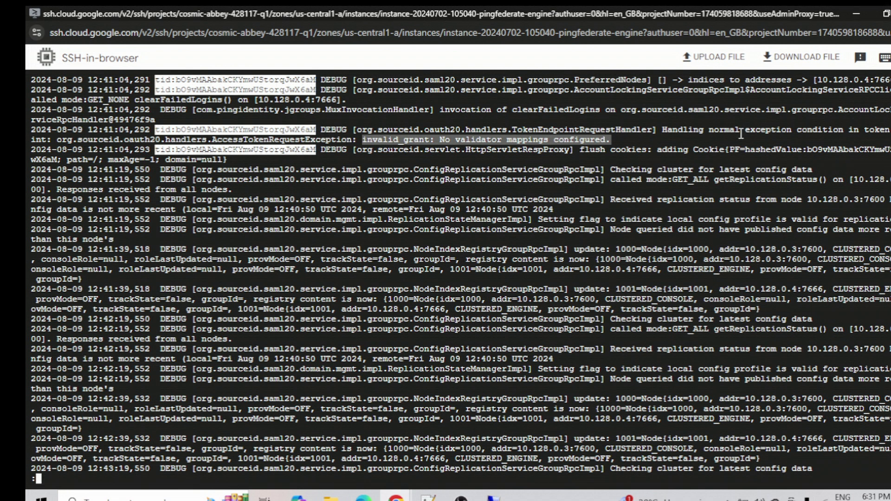
Examine the token endpoint exception in the PingFederate engine's SSH log, return to Postman and close the console
{"action": "left_click_drag", "start_coordinate": [662, 130], "coordinate": [671, 139]}
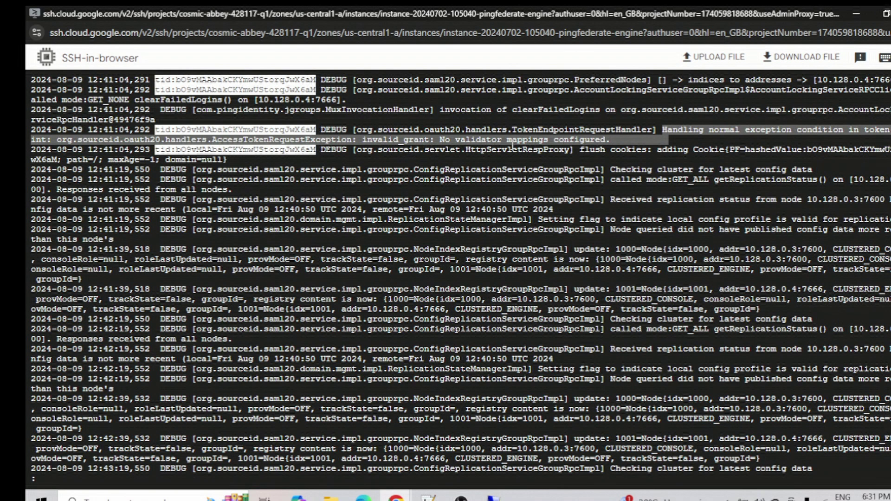
{"action": "left_click", "coordinate": [494, 498]}
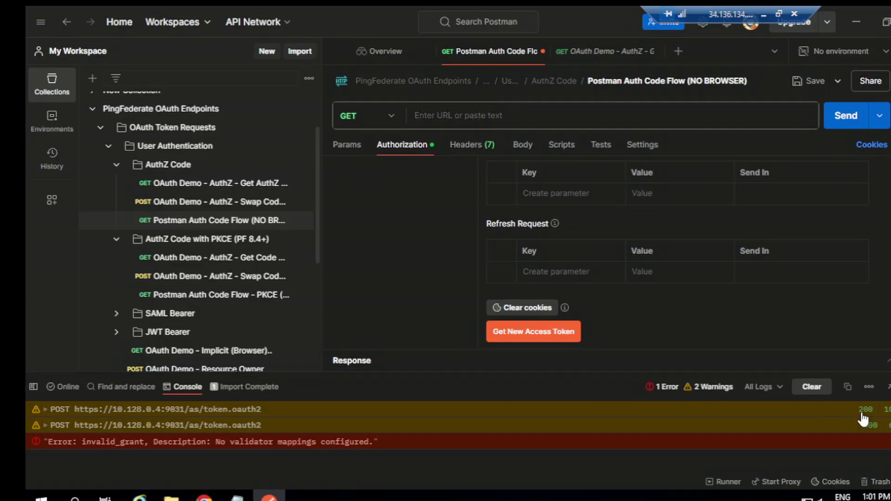
{"action": "left_click", "coordinate": [890, 387]}
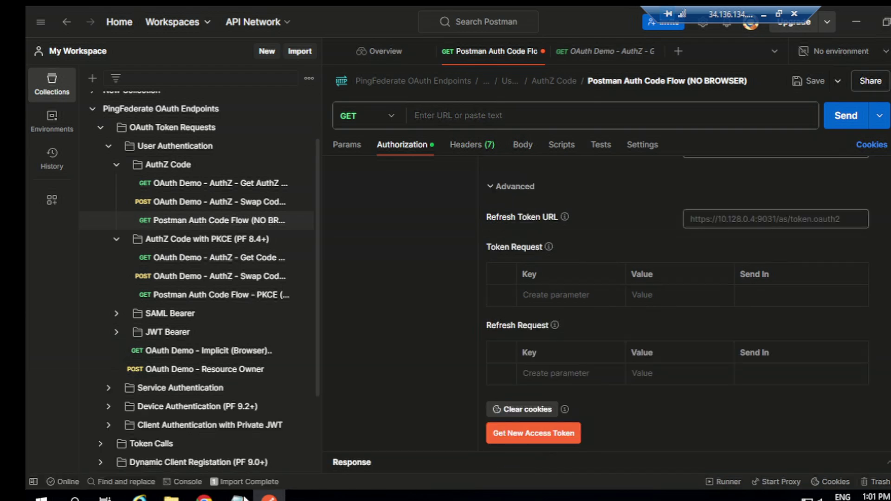
Switch to PingFederate, check the OAuth clients list and the Persistent Grant Contract credentials mapping summary, and return to the Applications section
{"action": "left_click", "coordinate": [203, 497]}
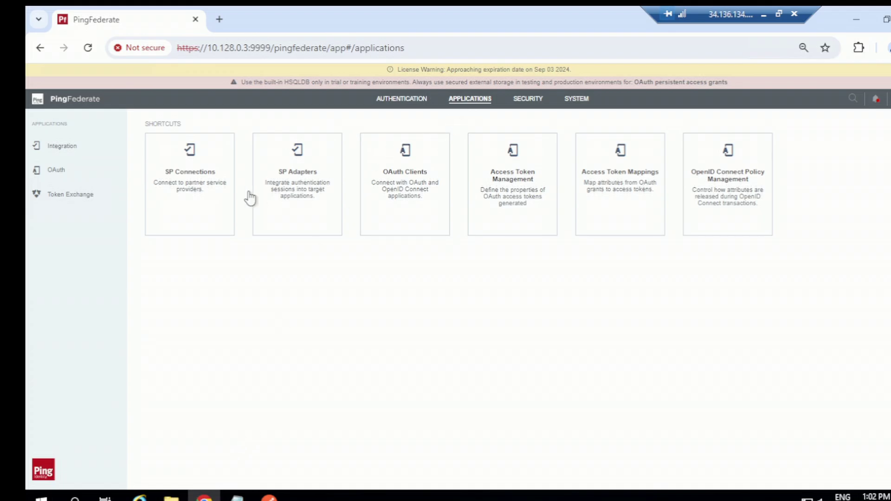
{"action": "left_click", "coordinate": [66, 176]}
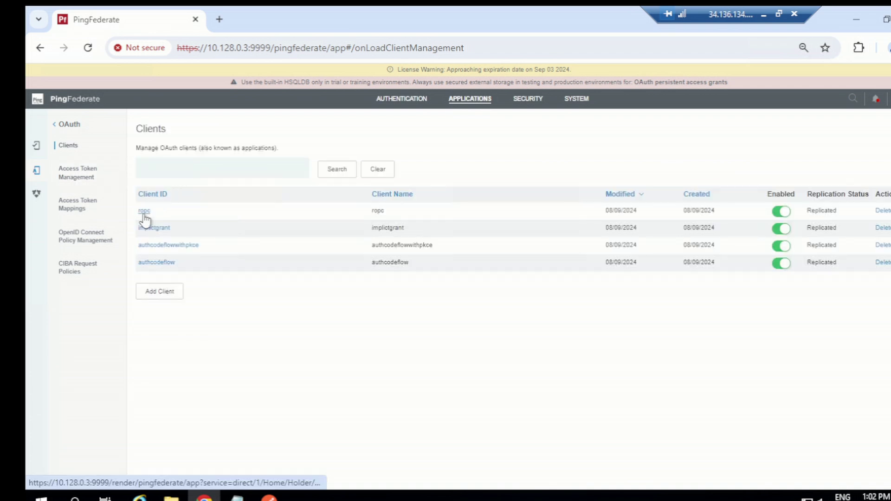
{"action": "left_click", "coordinate": [412, 101]}
{"action": "left_click", "coordinate": [63, 197]}
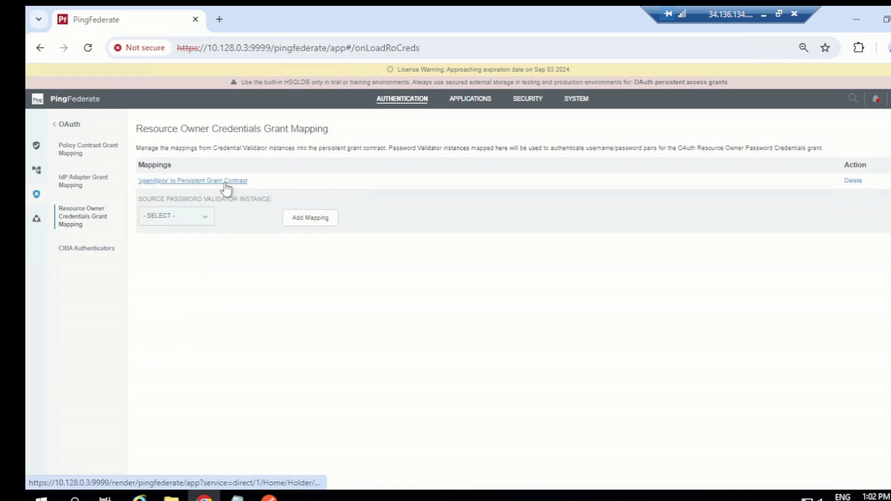
{"action": "left_click", "coordinate": [231, 182]}
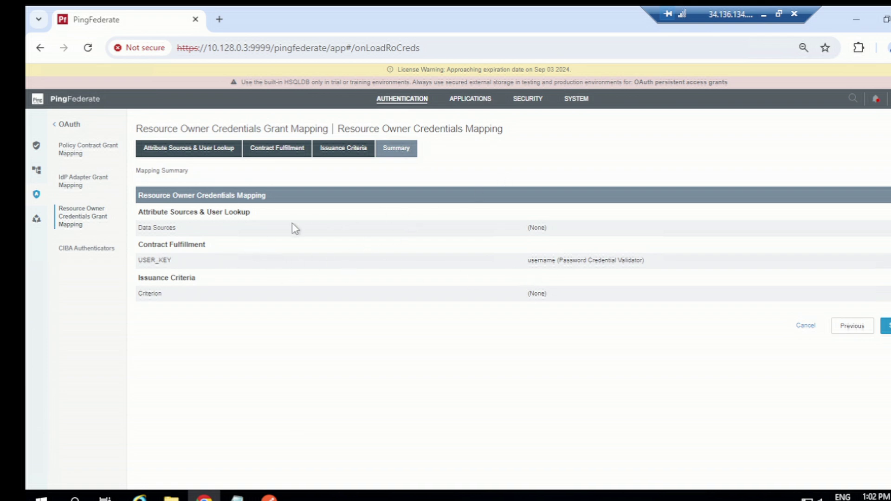
{"action": "left_click", "coordinate": [473, 99]}
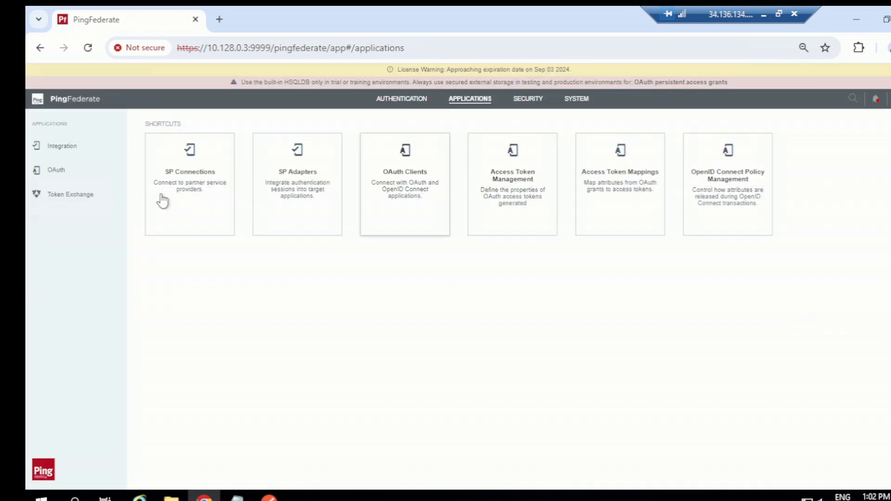
Add an OAuth access token mapping for the context Validator: opendjpcv with the testATM access token manager, continuing to its contract fulfillment
{"action": "left_click", "coordinate": [78, 177]}
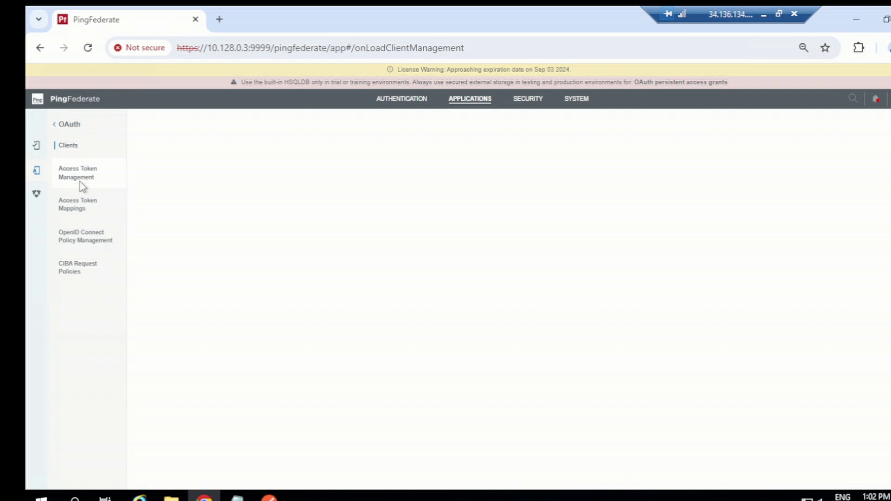
{"action": "left_click", "coordinate": [82, 198]}
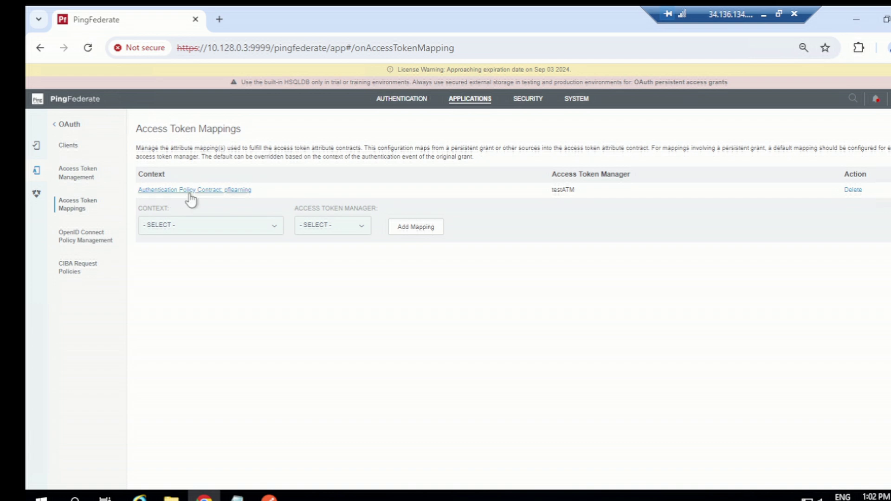
{"action": "left_click", "coordinate": [209, 226]}
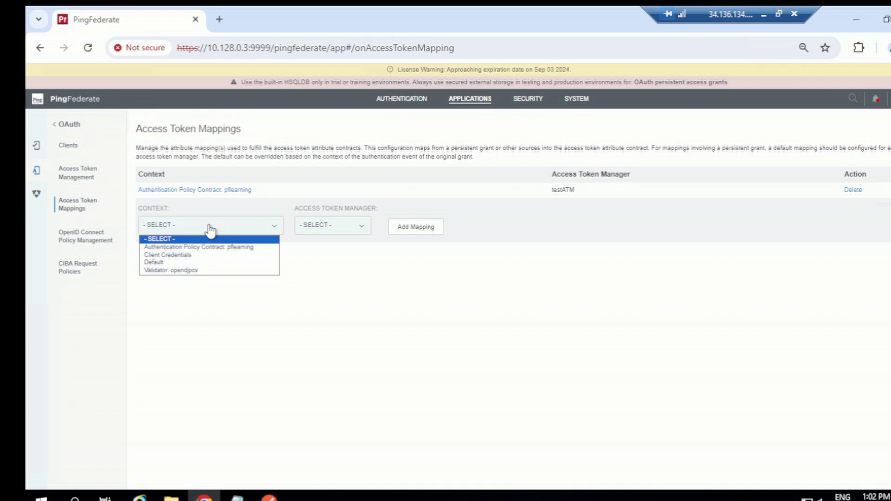
{"action": "left_click", "coordinate": [173, 271]}
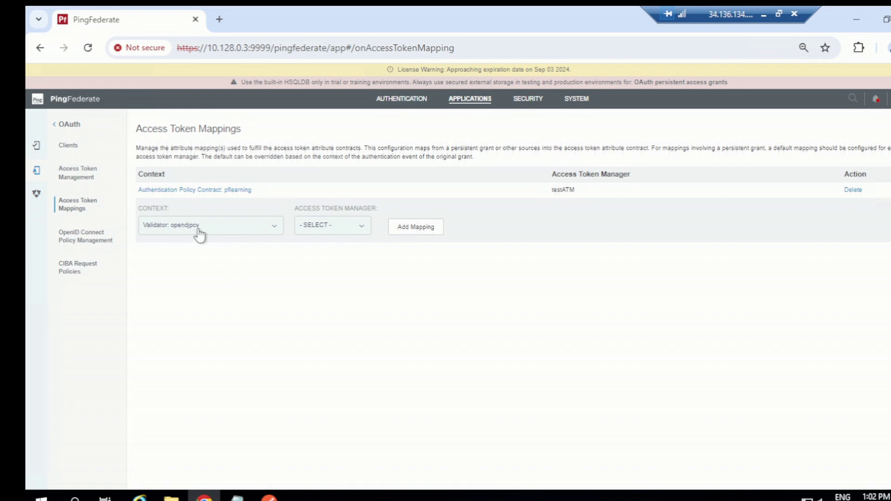
{"action": "left_click", "coordinate": [362, 231]}
{"action": "left_click", "coordinate": [325, 247]}
{"action": "left_click", "coordinate": [415, 230]}
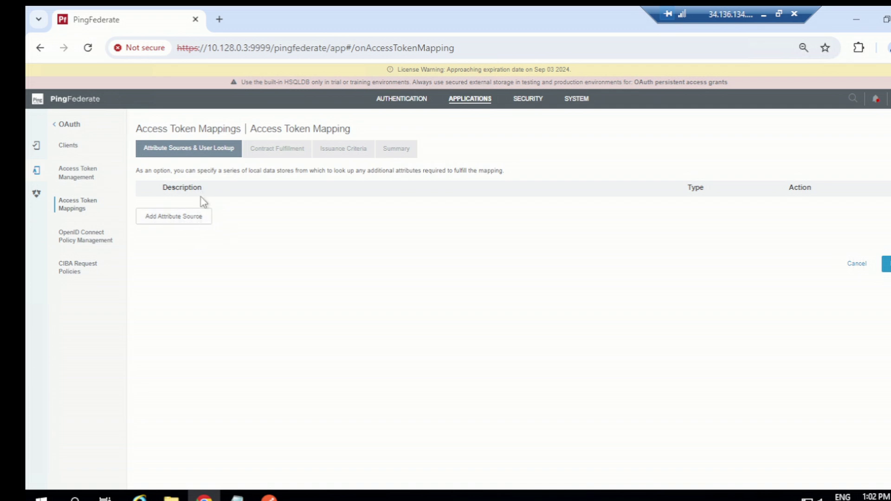
{"action": "left_click", "coordinate": [886, 265]}
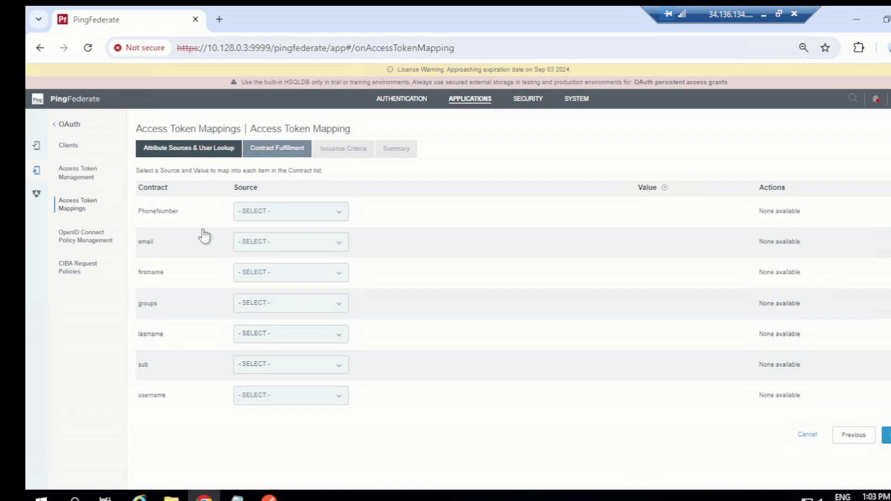
Set the PhoneNumber contract attribute to No Mapping and fulfill email from the Password Credential Validator with the value mail
{"action": "left_click", "coordinate": [263, 214]}
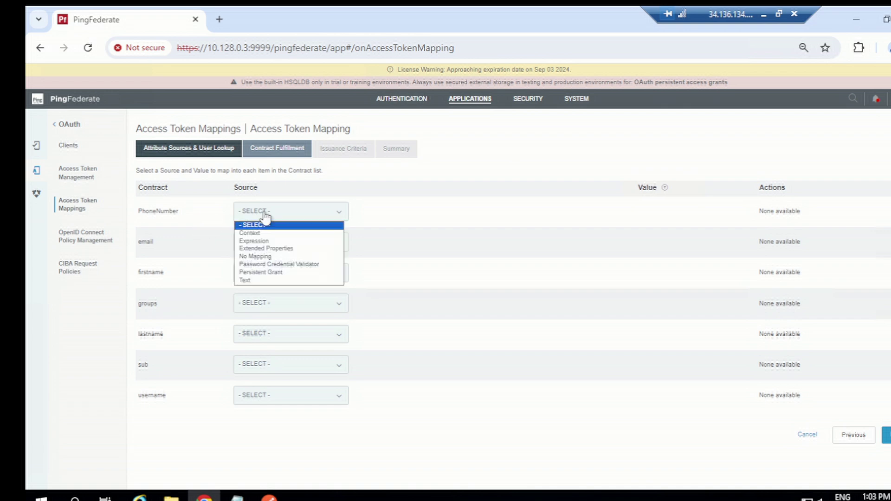
{"action": "left_click", "coordinate": [269, 257]}
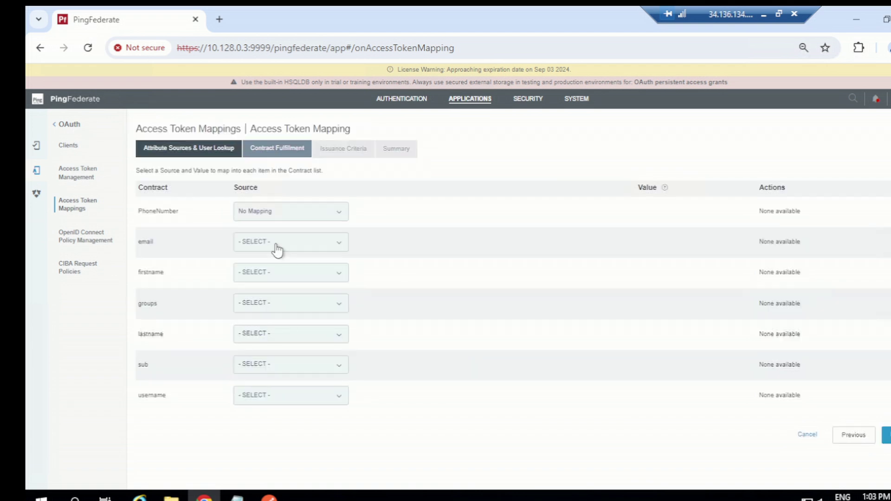
{"action": "left_click", "coordinate": [278, 250]}
{"action": "left_click", "coordinate": [278, 295]}
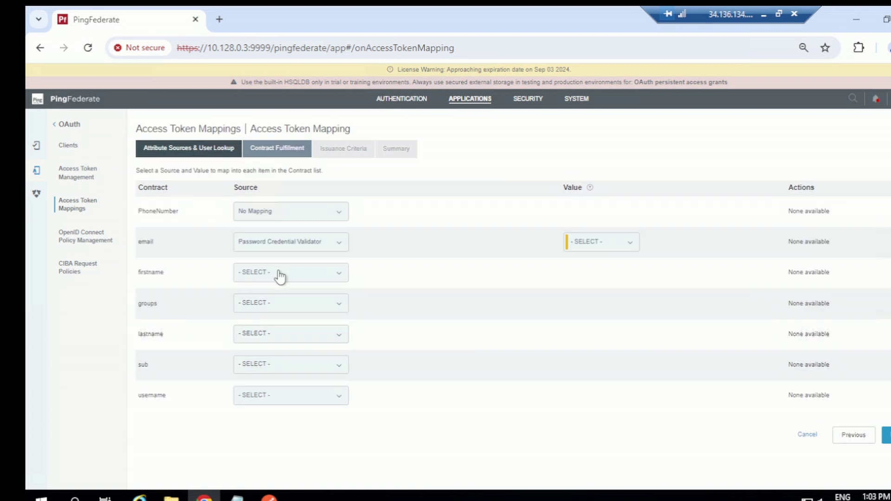
{"action": "left_click", "coordinate": [589, 243]}
{"action": "left_click", "coordinate": [578, 279]}
Fulfill firstname from the Password Credential Validator with givenName and set groups to No Mapping
{"action": "left_click", "coordinate": [253, 274]}
{"action": "left_click", "coordinate": [274, 326]}
{"action": "left_click", "coordinate": [602, 275]}
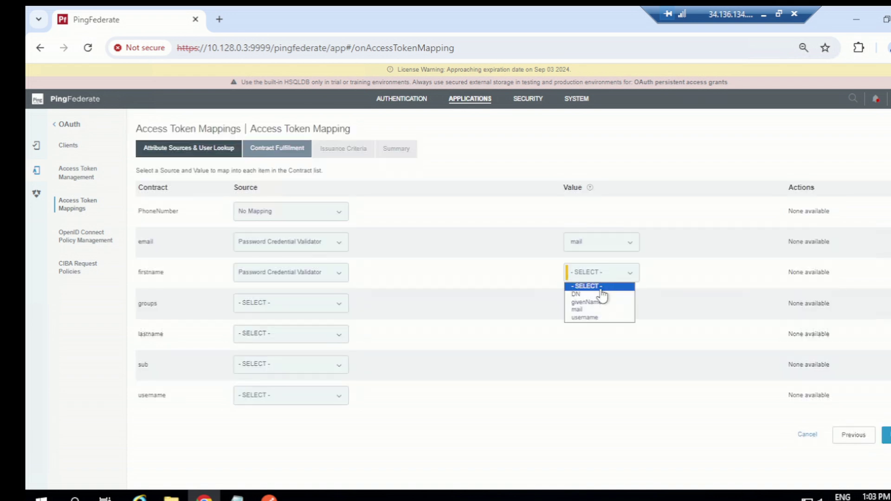
{"action": "left_click", "coordinate": [587, 303]}
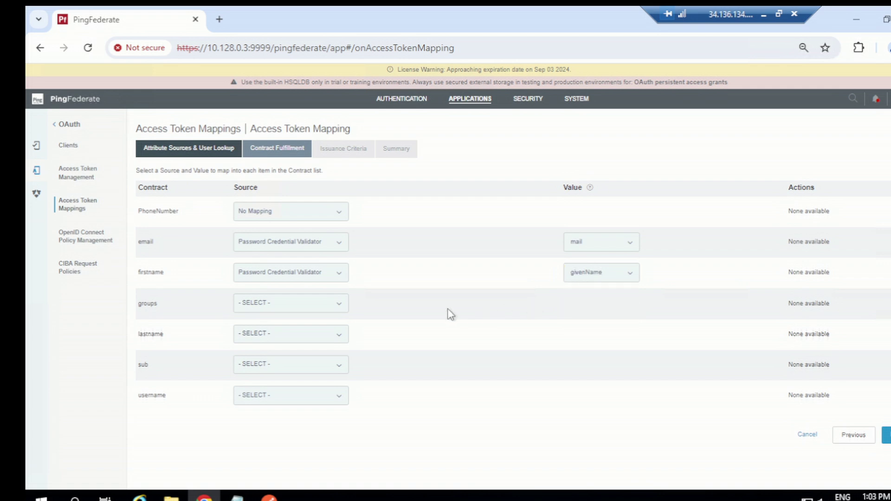
{"action": "left_click", "coordinate": [272, 308]}
{"action": "left_click", "coordinate": [264, 348]}
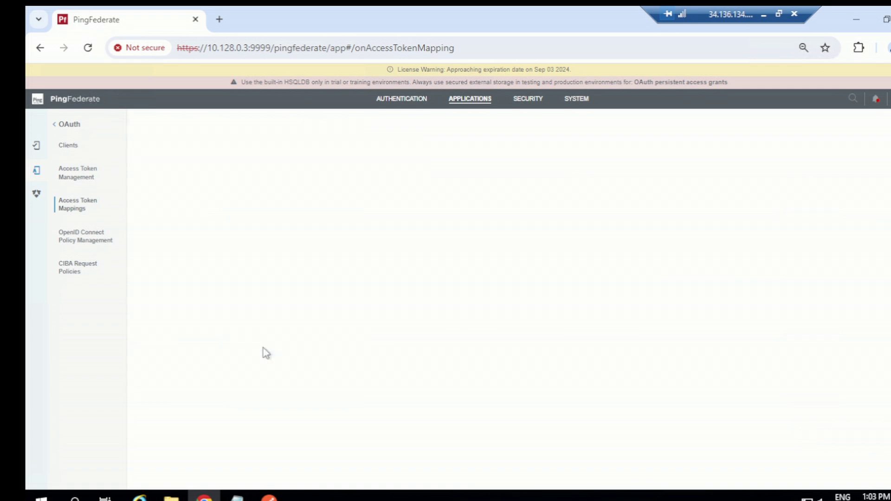
Check which Password Credential Validator values are available for lastname, and set its source to No Mapping
{"action": "left_click", "coordinate": [272, 340]}
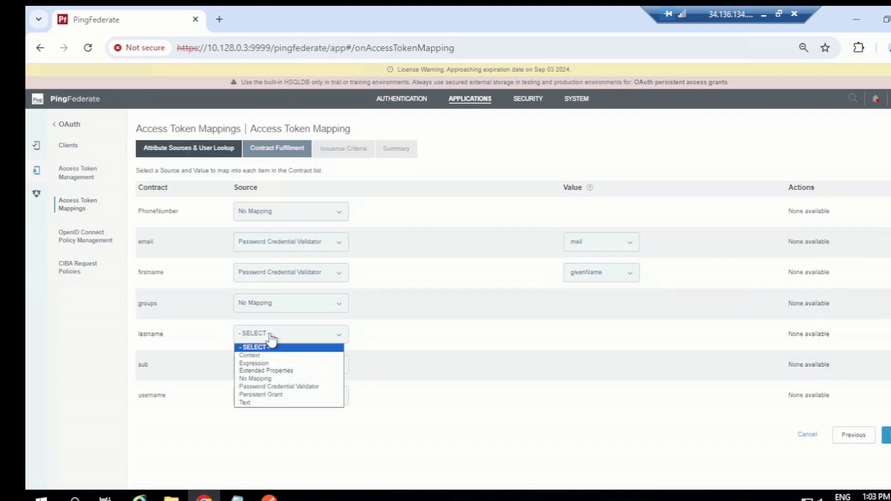
{"action": "left_click", "coordinate": [285, 387]}
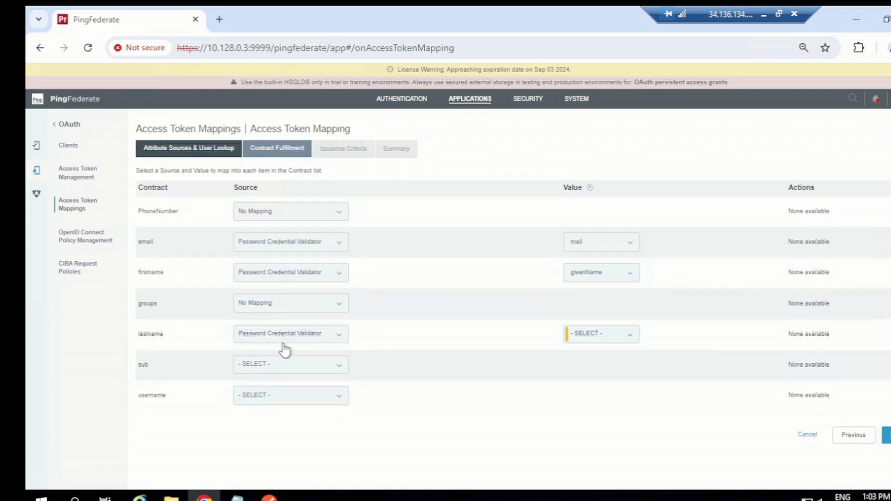
{"action": "left_click", "coordinate": [582, 334]}
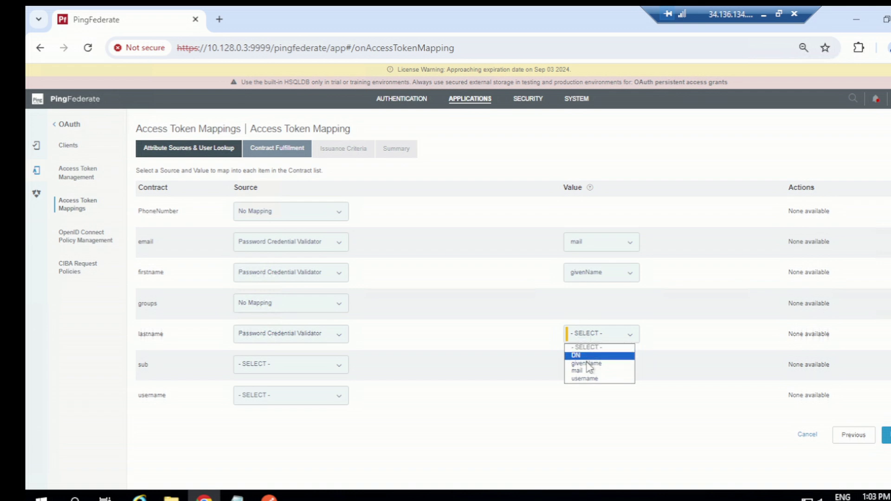
{"action": "left_click", "coordinate": [332, 357]}
{"action": "left_click", "coordinate": [304, 342]}
{"action": "left_click", "coordinate": [274, 371]}
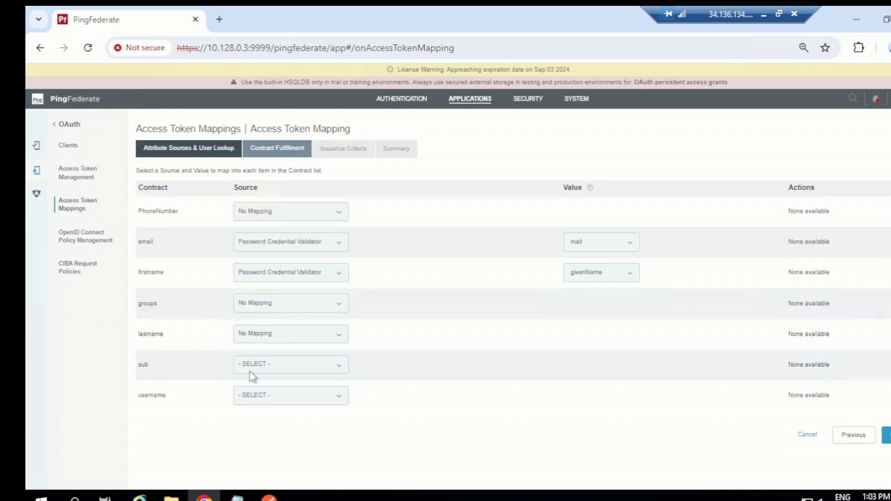
Fulfill both the sub and username contract attributes from the Password Credential Validator with the value username
{"action": "left_click", "coordinate": [273, 368]}
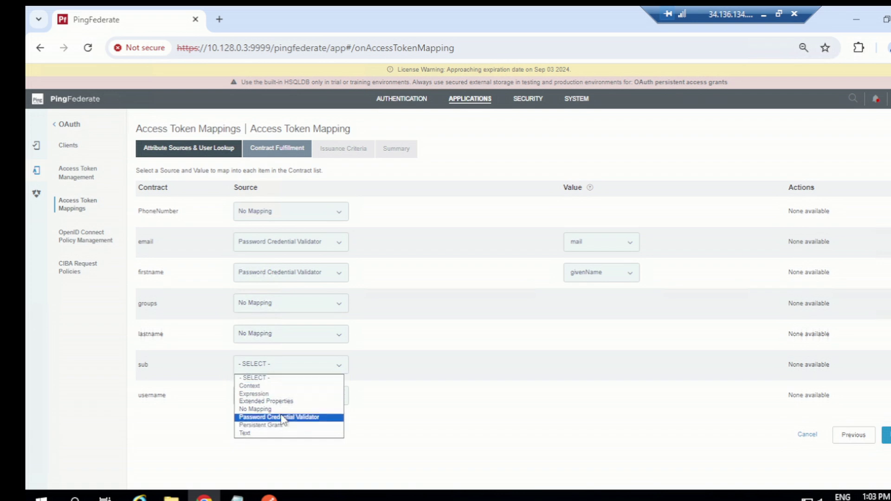
{"action": "left_click", "coordinate": [286, 418]}
{"action": "left_click", "coordinate": [597, 367]}
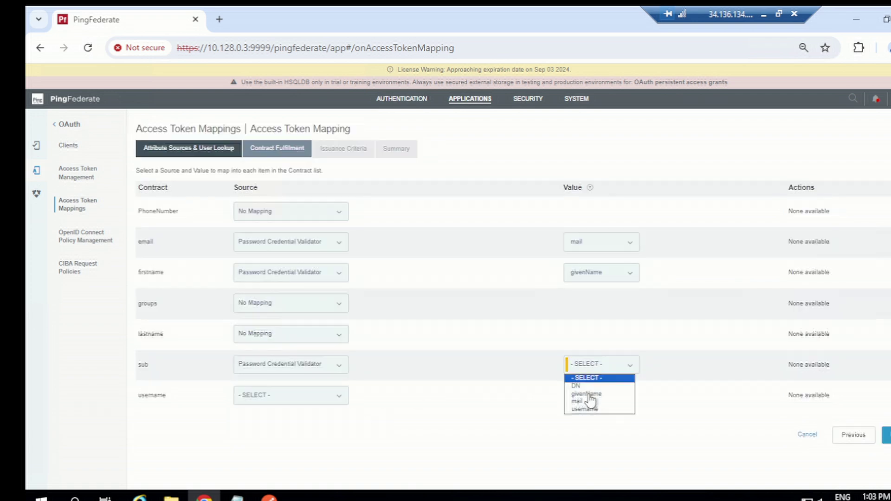
{"action": "left_click", "coordinate": [582, 410]}
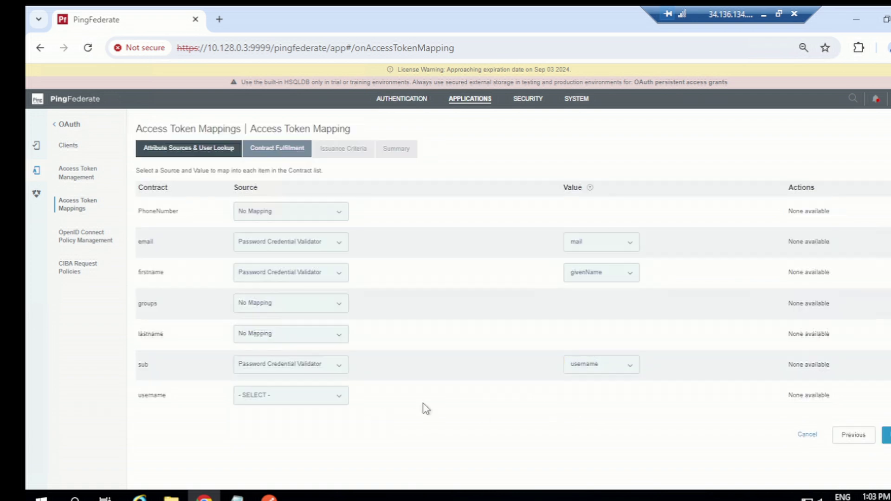
{"action": "left_click", "coordinate": [291, 400]}
{"action": "left_click", "coordinate": [280, 450]}
{"action": "left_click", "coordinate": [597, 396]}
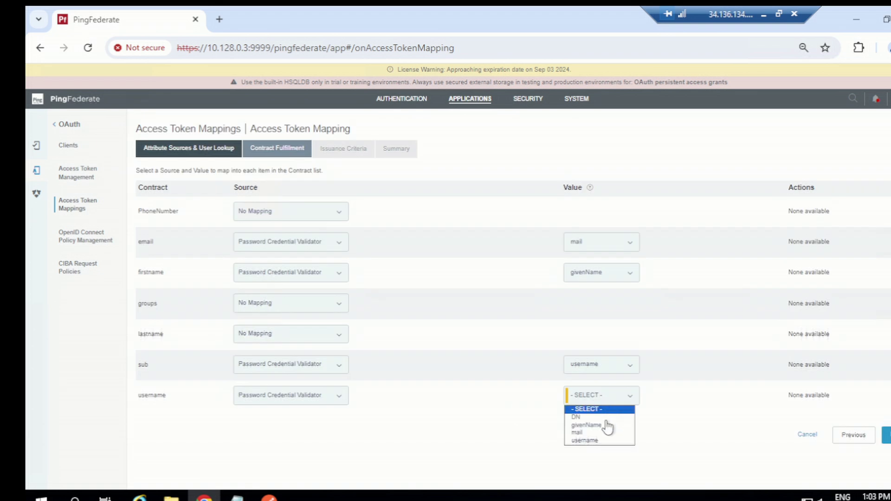
{"action": "left_click", "coordinate": [591, 441]}
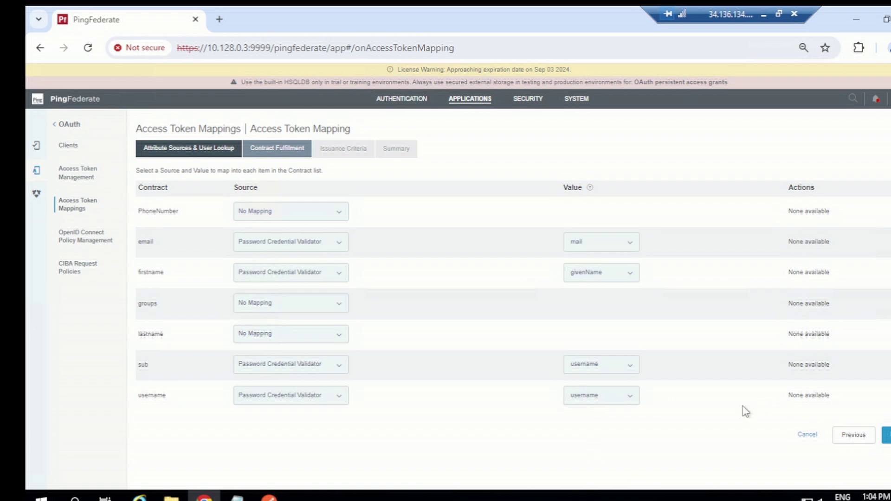
Accept the contract fulfillment, leave the issuance criteria empty and save the access token mapping
{"action": "scroll", "coordinate": [745, 412], "scroll_direction": "down", "scroll_amount": 1}
{"action": "left_click", "coordinate": [887, 434]}
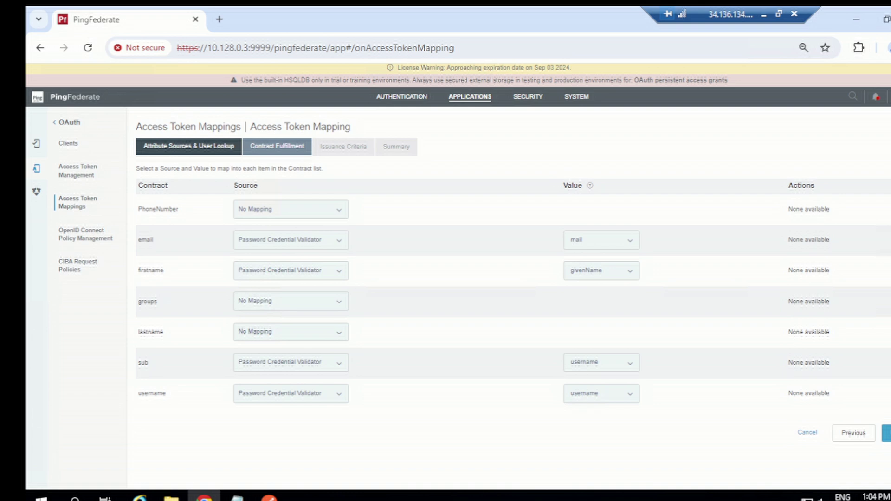
{"action": "left_click", "coordinate": [887, 271]}
{"action": "left_click", "coordinate": [887, 416]}
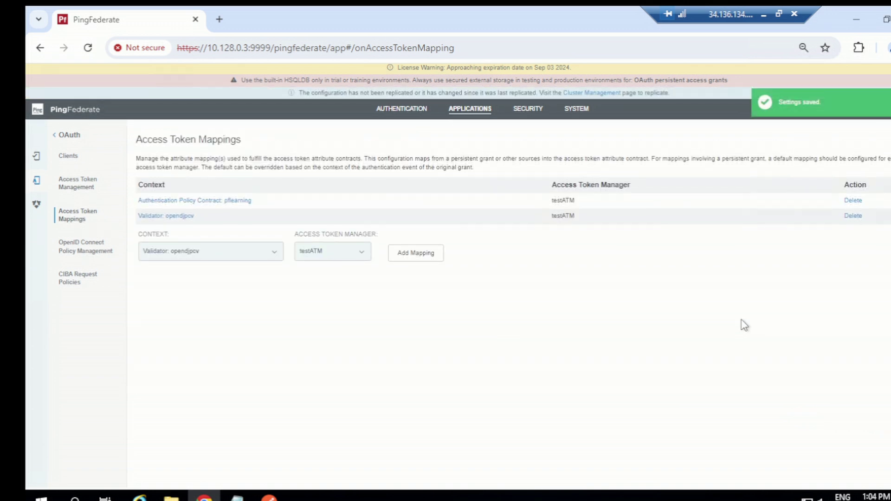
Replicate the changed configuration to the cluster nodes and return to the OAuth Access Token Mappings list
{"action": "left_click", "coordinate": [585, 94]}
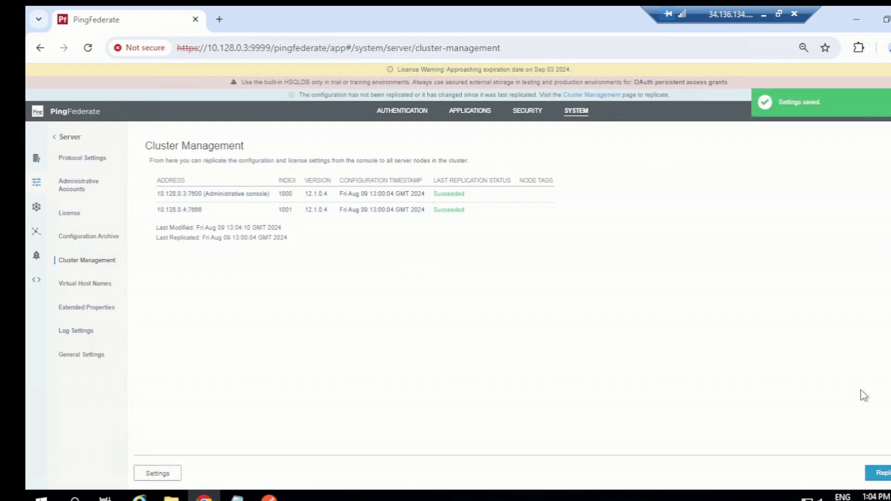
{"action": "left_click", "coordinate": [878, 472]}
{"action": "left_click", "coordinate": [477, 107]}
{"action": "left_click", "coordinate": [64, 175]}
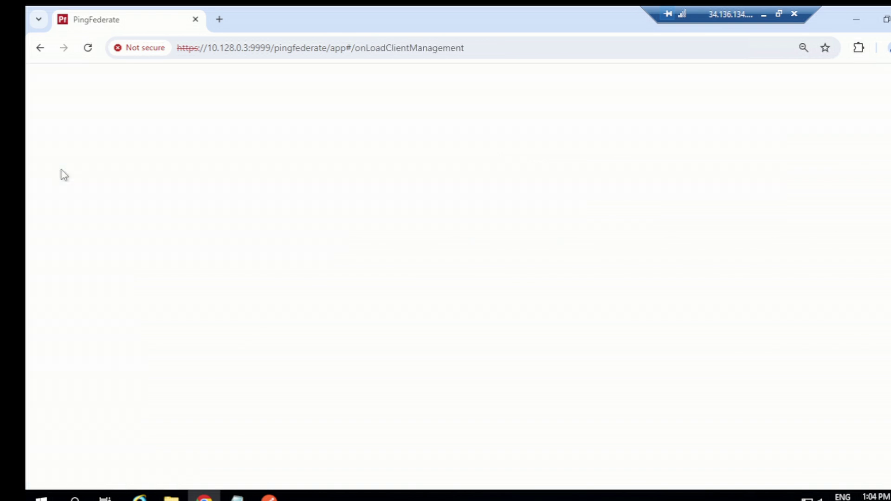
{"action": "left_click", "coordinate": [88, 207]}
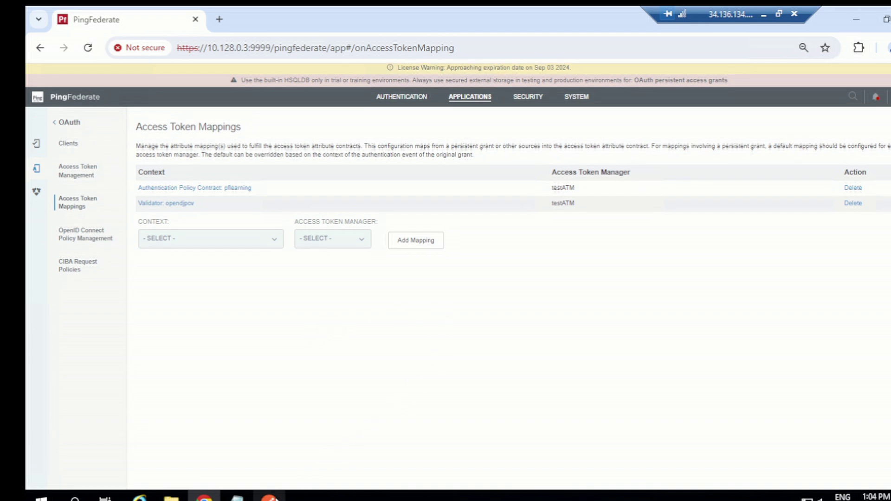
Switch to Postman, check the logged token requests in the console, and clear the authorization cookies
{"action": "key", "text": "alt+Tab"}
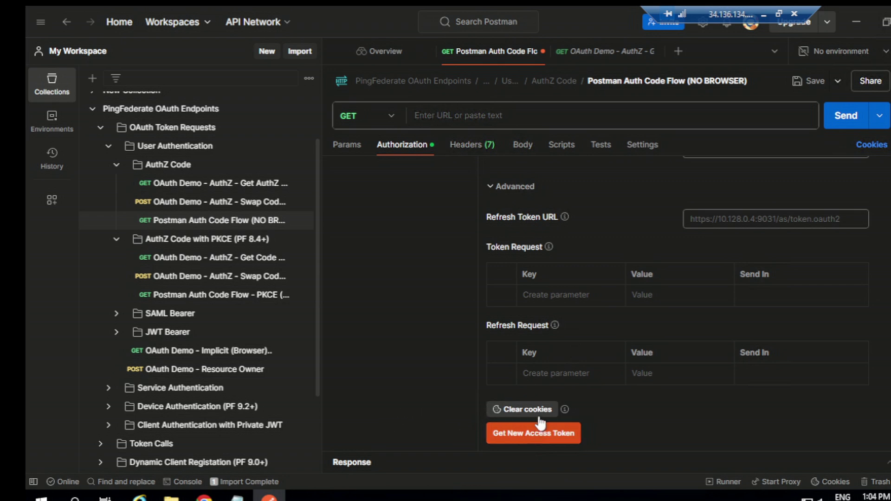
{"action": "left_click", "coordinate": [182, 482]}
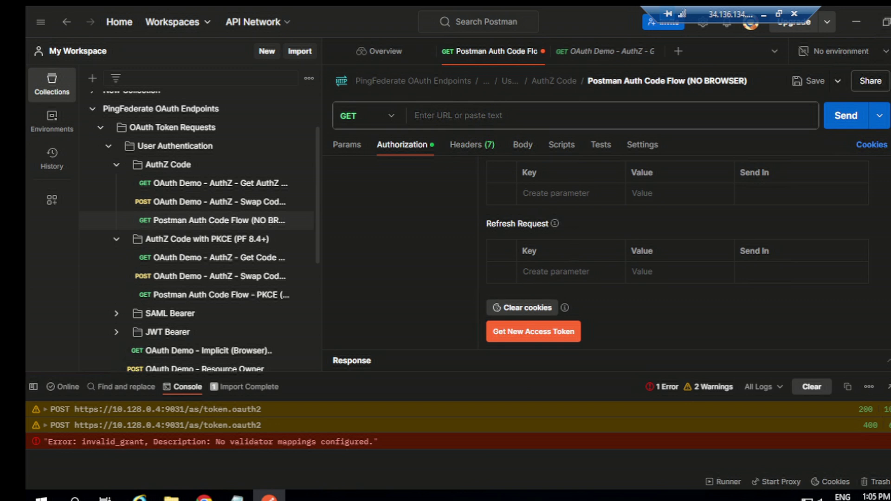
{"action": "left_click", "coordinate": [890, 387]}
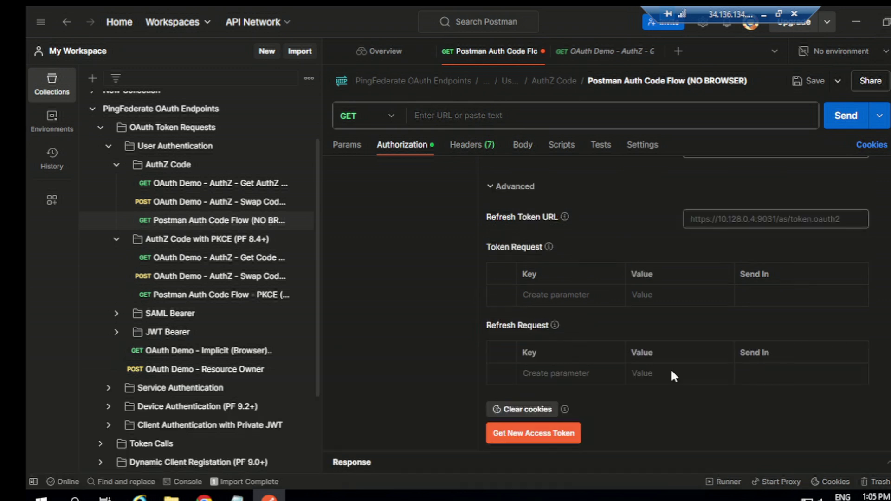
{"action": "left_click", "coordinate": [532, 415]}
Review the ropc password credentials token settings, request a new access token and proceed to its details
{"action": "scroll", "coordinate": [691, 247], "scroll_direction": "up", "scroll_amount": 5}
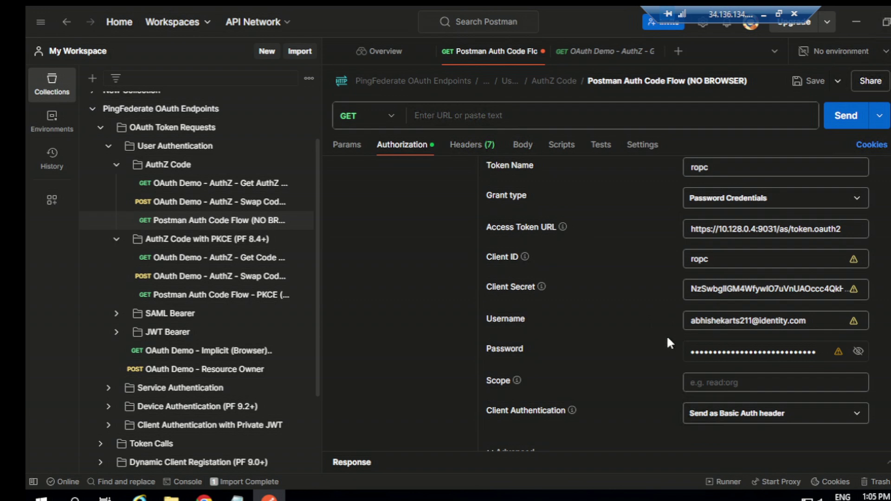
{"action": "scroll", "coordinate": [666, 336], "scroll_direction": "down", "scroll_amount": 3}
{"action": "scroll", "coordinate": [637, 349], "scroll_direction": "down", "scroll_amount": 3}
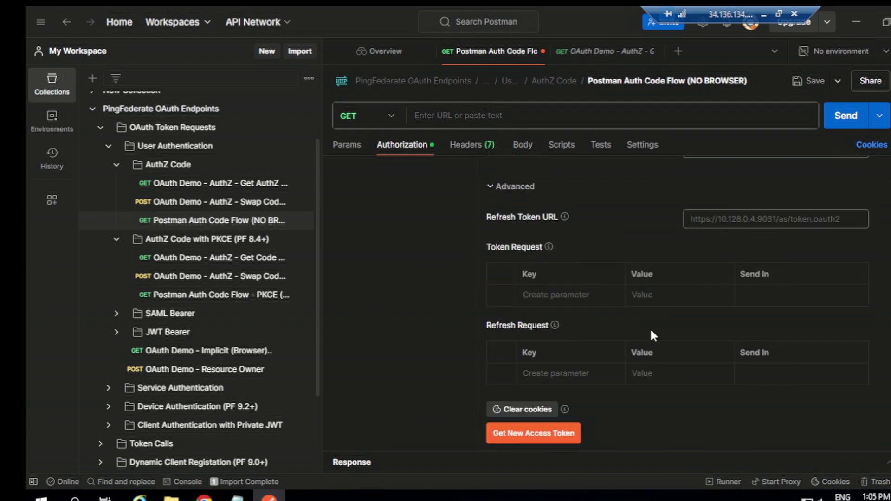
{"action": "left_click", "coordinate": [541, 427]}
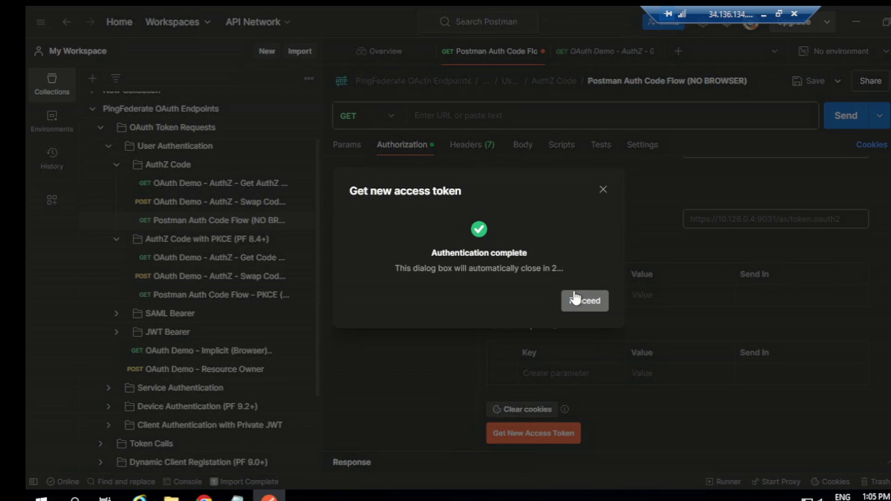
{"action": "left_click", "coordinate": [586, 302]}
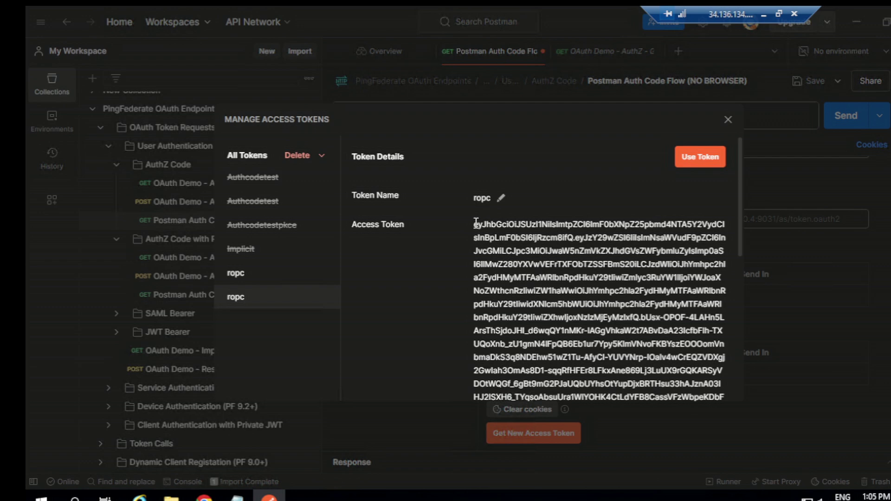
Select the whole value of the new ropc access token and examine the remaining token details down to the scope
{"action": "left_click_drag", "start_coordinate": [474, 223], "coordinate": [557, 208]}
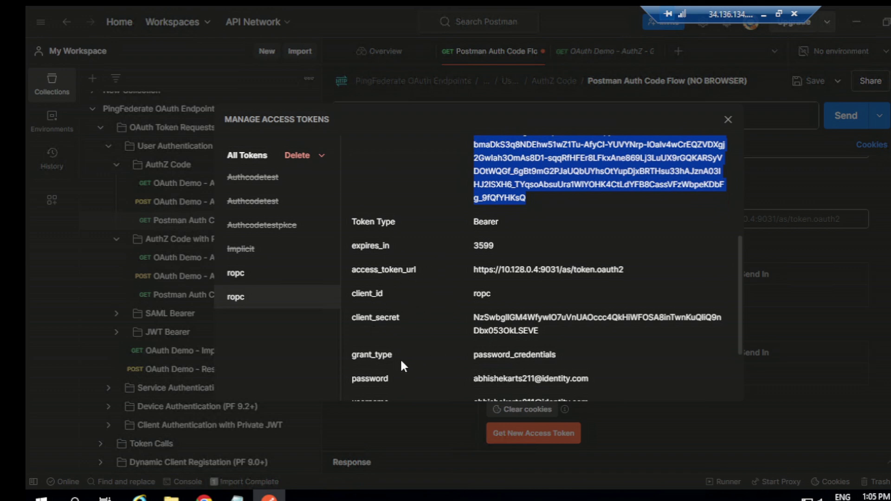
{"action": "scroll", "coordinate": [400, 358], "scroll_direction": "down", "scroll_amount": 2}
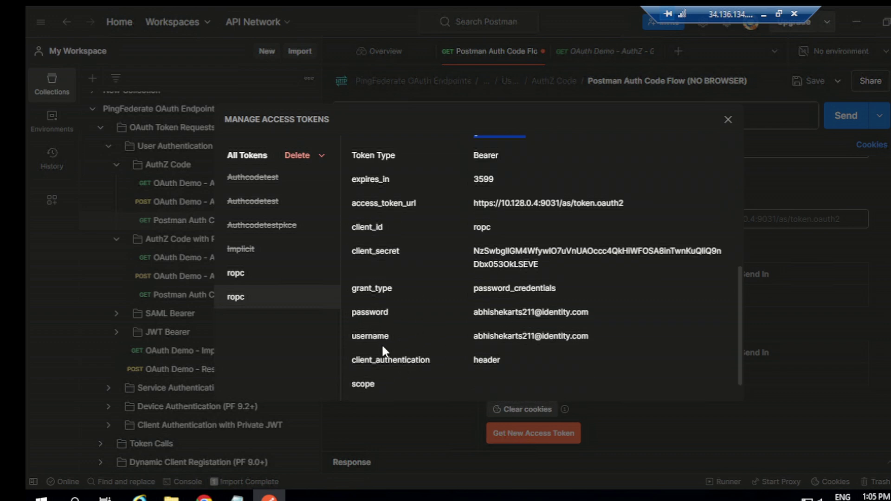
Close the access token details, switch to Chrome and open jwt.io in a new tab
{"action": "scroll", "coordinate": [397, 371], "scroll_direction": "down", "scroll_amount": 1}
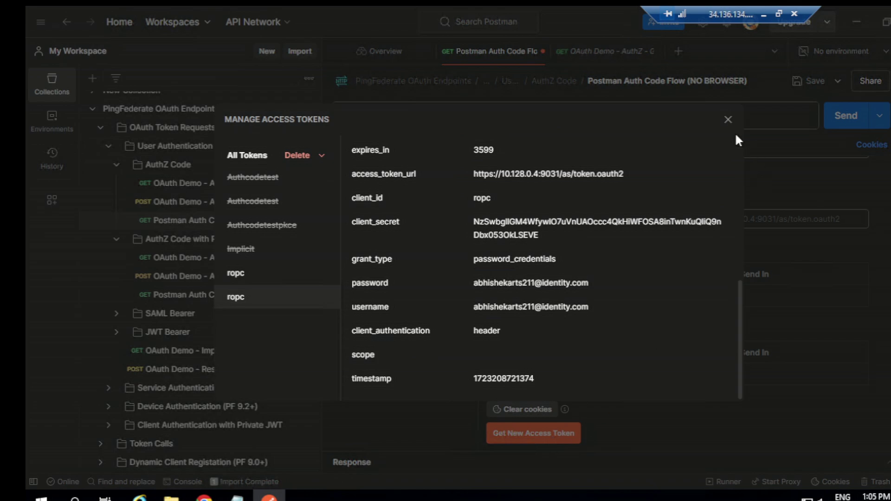
{"action": "left_click", "coordinate": [729, 120]}
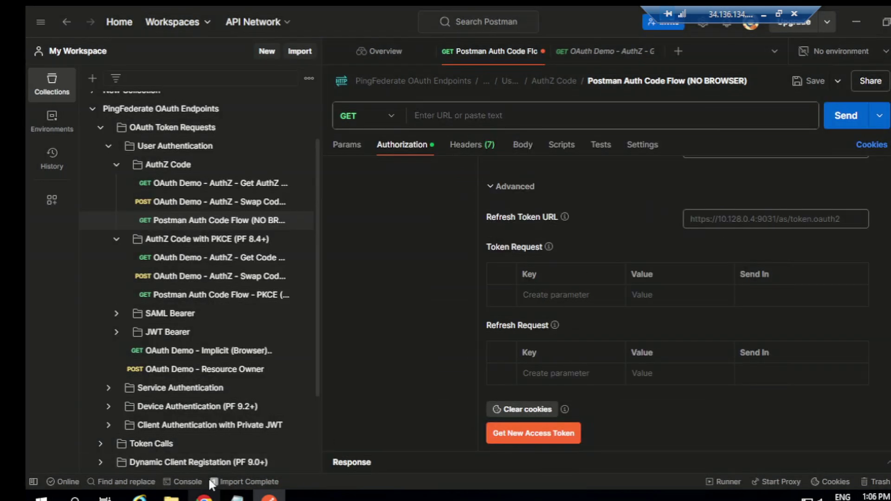
{"action": "left_click", "coordinate": [205, 496]}
{"action": "left_click", "coordinate": [219, 19]}
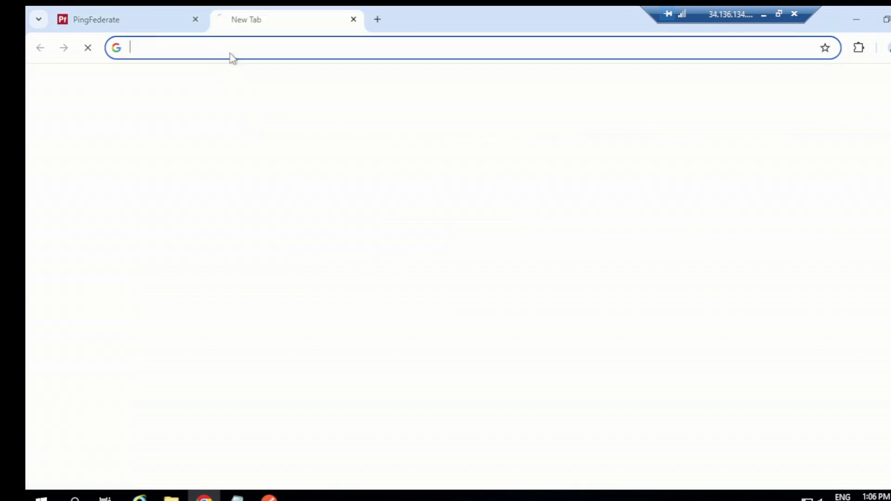
{"action": "type", "text": "jwt."}
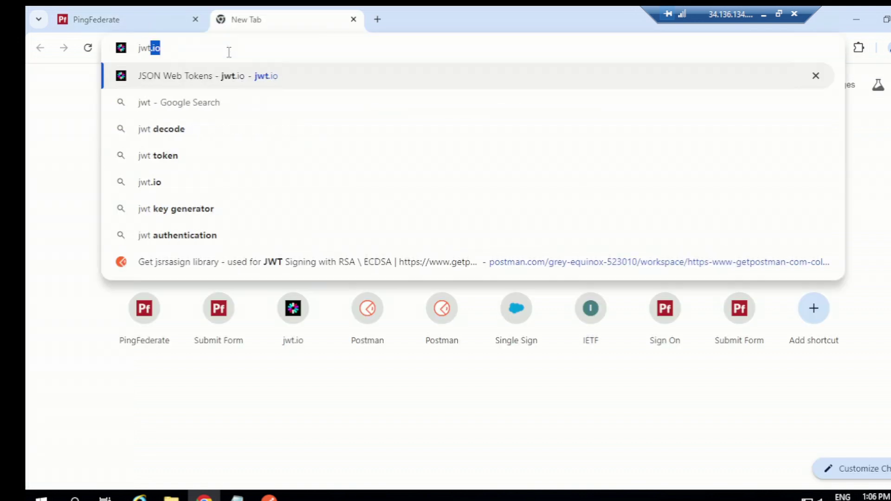
{"action": "type", "text": "io"}
{"action": "key", "text": "Return"}
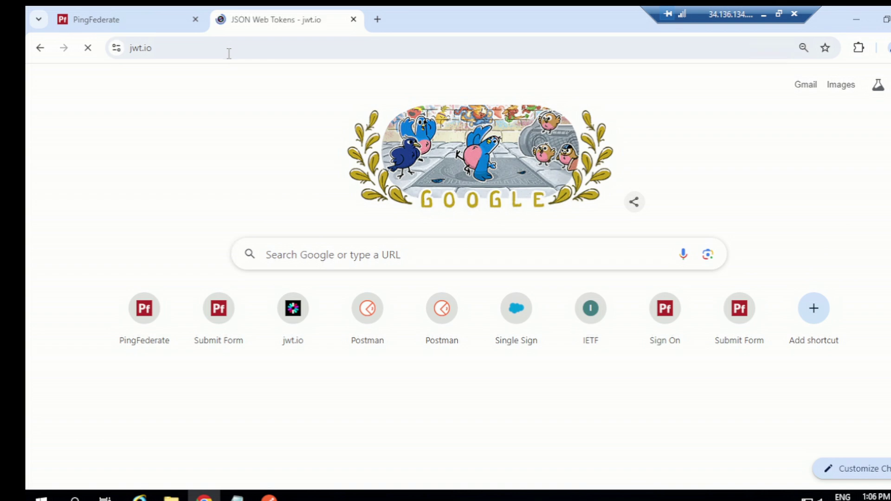
Replace the sample JWT in the debugger's encoded area with the copied ropc access token
{"action": "scroll", "coordinate": [284, 278], "scroll_direction": "down", "scroll_amount": 6}
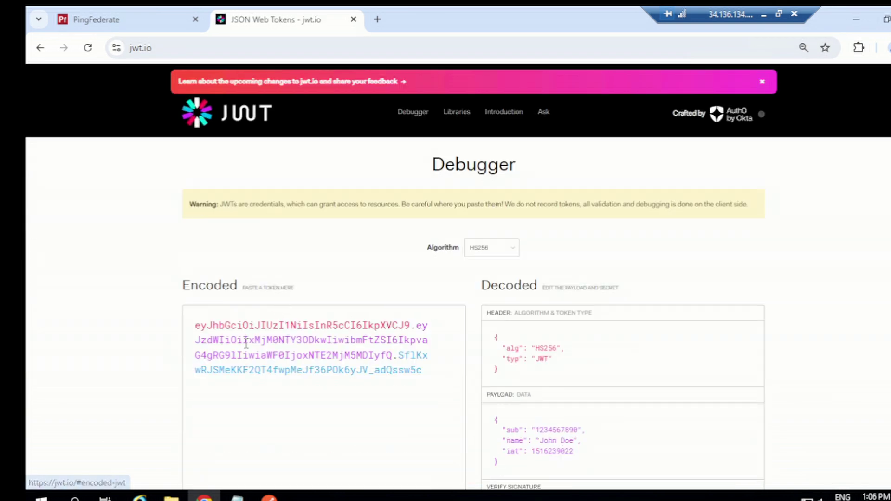
{"action": "left_click", "coordinate": [245, 344]}
{"action": "key", "text": "ctrl+a"}
{"action": "key", "text": "ctrl+v"}
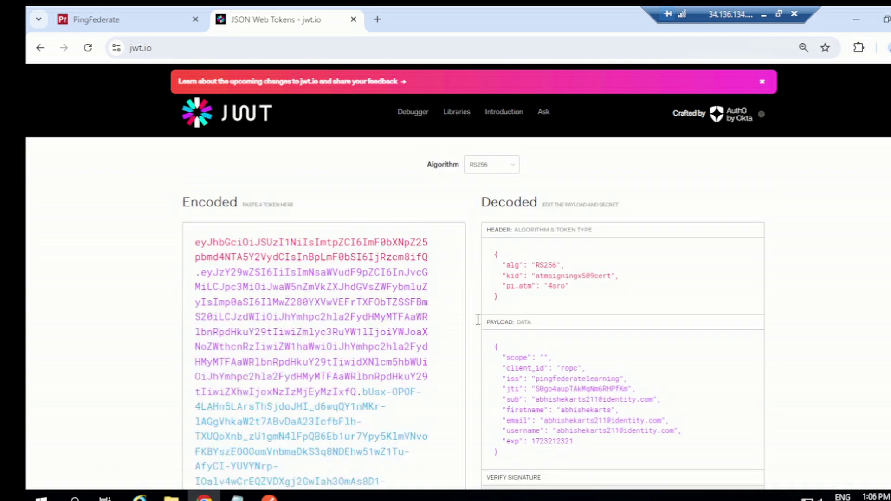
Examine the decoded token's header, payload claims and signature section
{"action": "scroll", "coordinate": [533, 308], "scroll_direction": "down", "scroll_amount": 1}
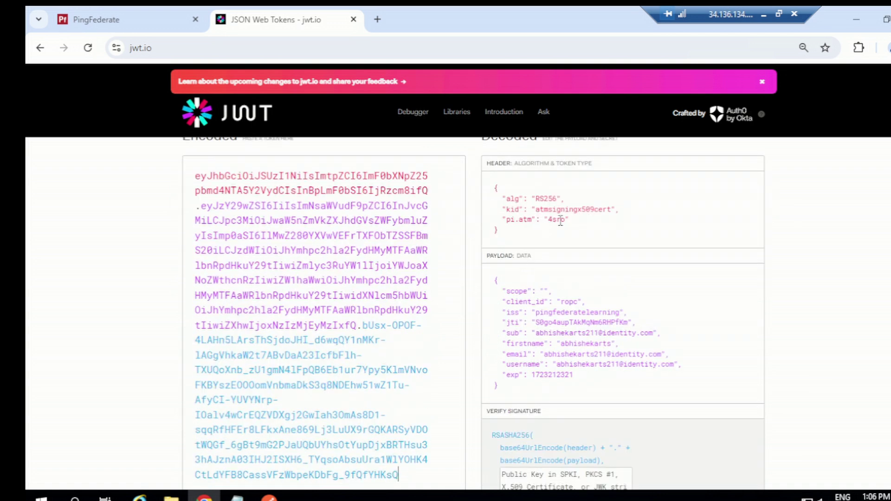
{"action": "scroll", "coordinate": [547, 243], "scroll_direction": "down", "scroll_amount": 2}
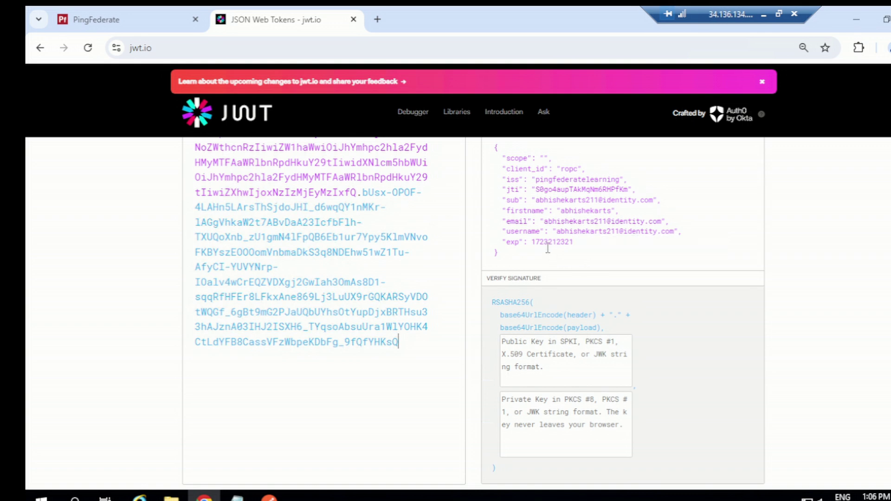
{"action": "mouse_move", "coordinate": [548, 248]}
{"action": "scroll", "coordinate": [812, 264], "scroll_direction": "up", "scroll_amount": 1}
{"action": "scroll", "coordinate": [811, 265], "scroll_direction": "down", "scroll_amount": 3}
{"action": "scroll", "coordinate": [811, 266], "scroll_direction": "up", "scroll_amount": 4}
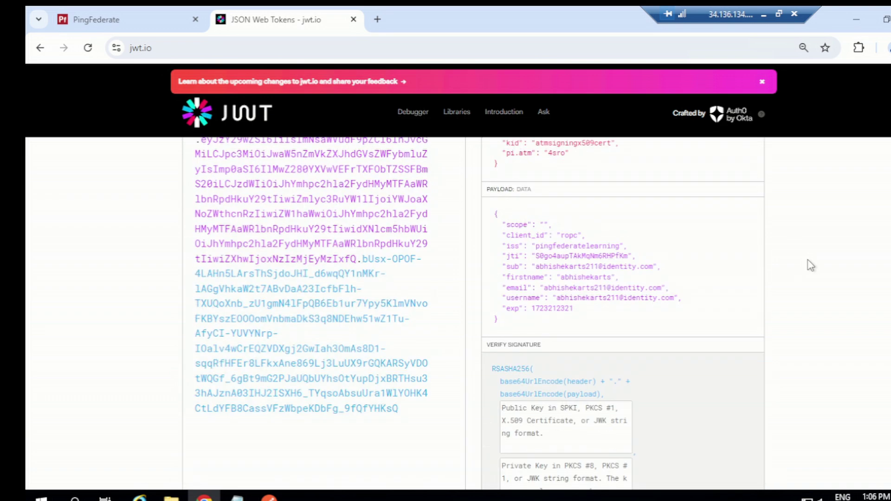
{"action": "scroll", "coordinate": [811, 265], "scroll_direction": "up", "scroll_amount": 4}
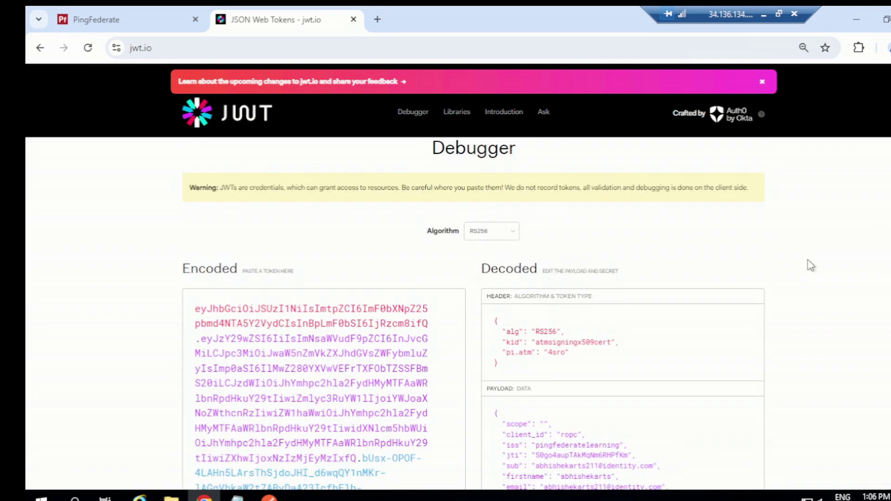